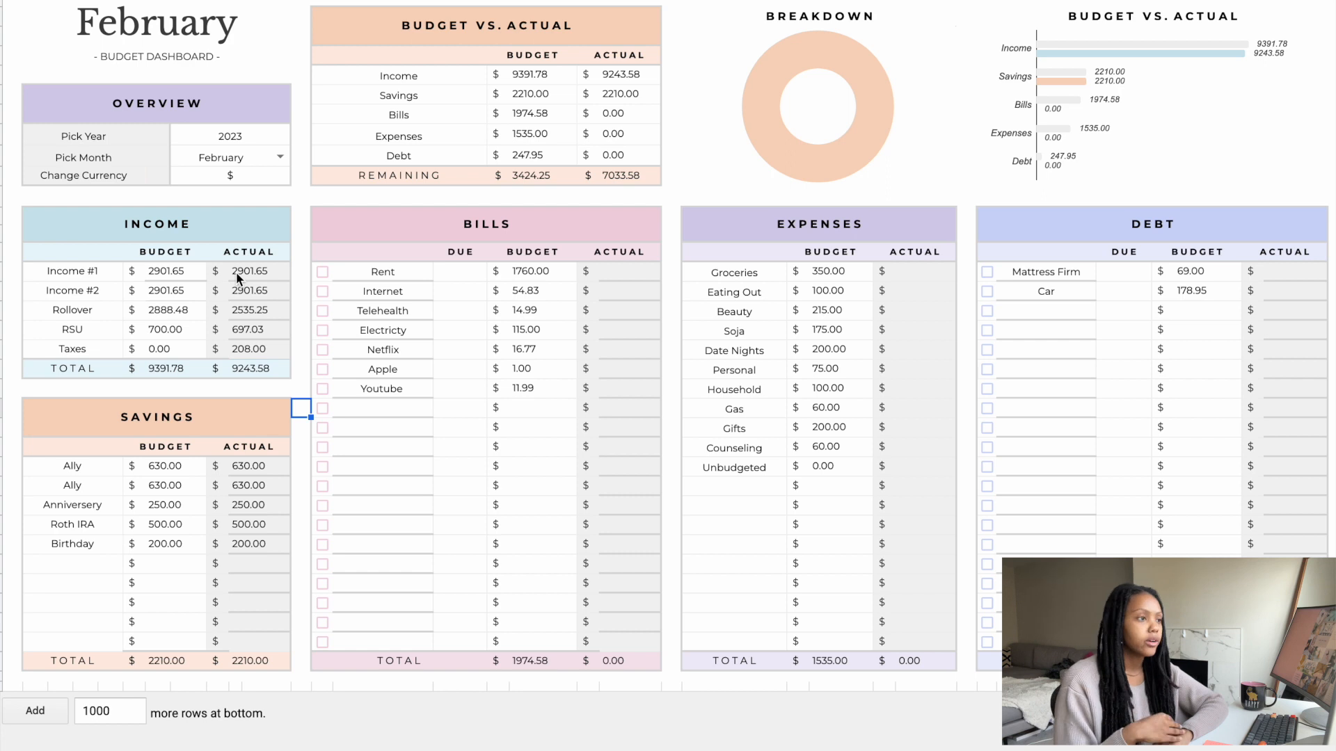
- Review the actual amounts already recorded for the February income sources and savings entries
click(237, 271)
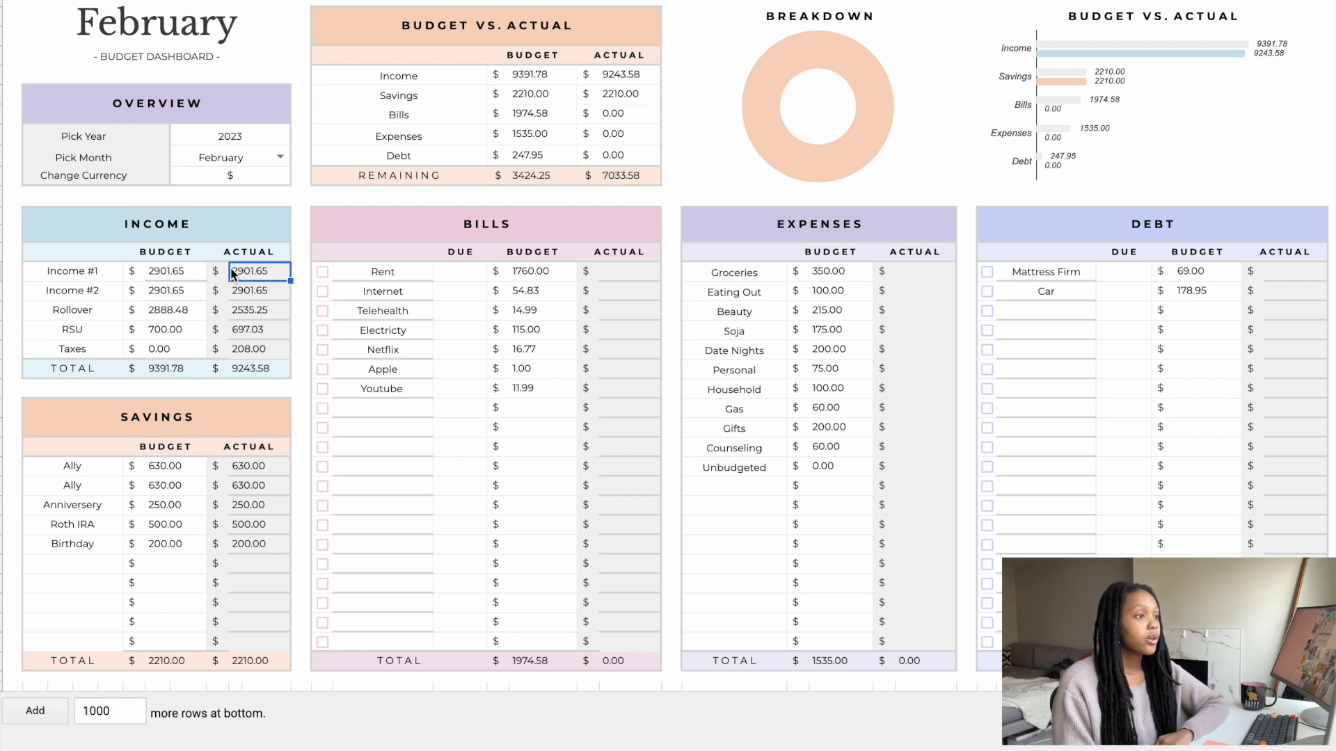
double_click(262, 291)
click(259, 310)
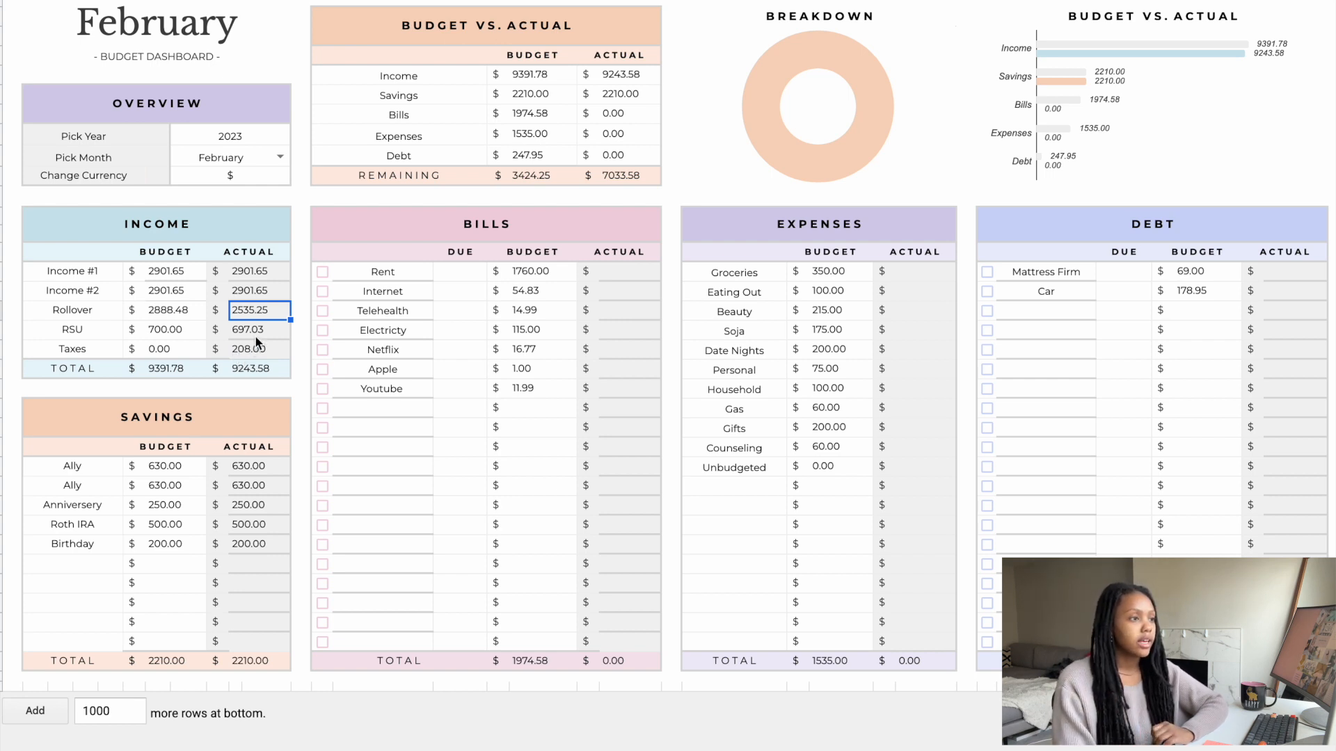
click(190, 326)
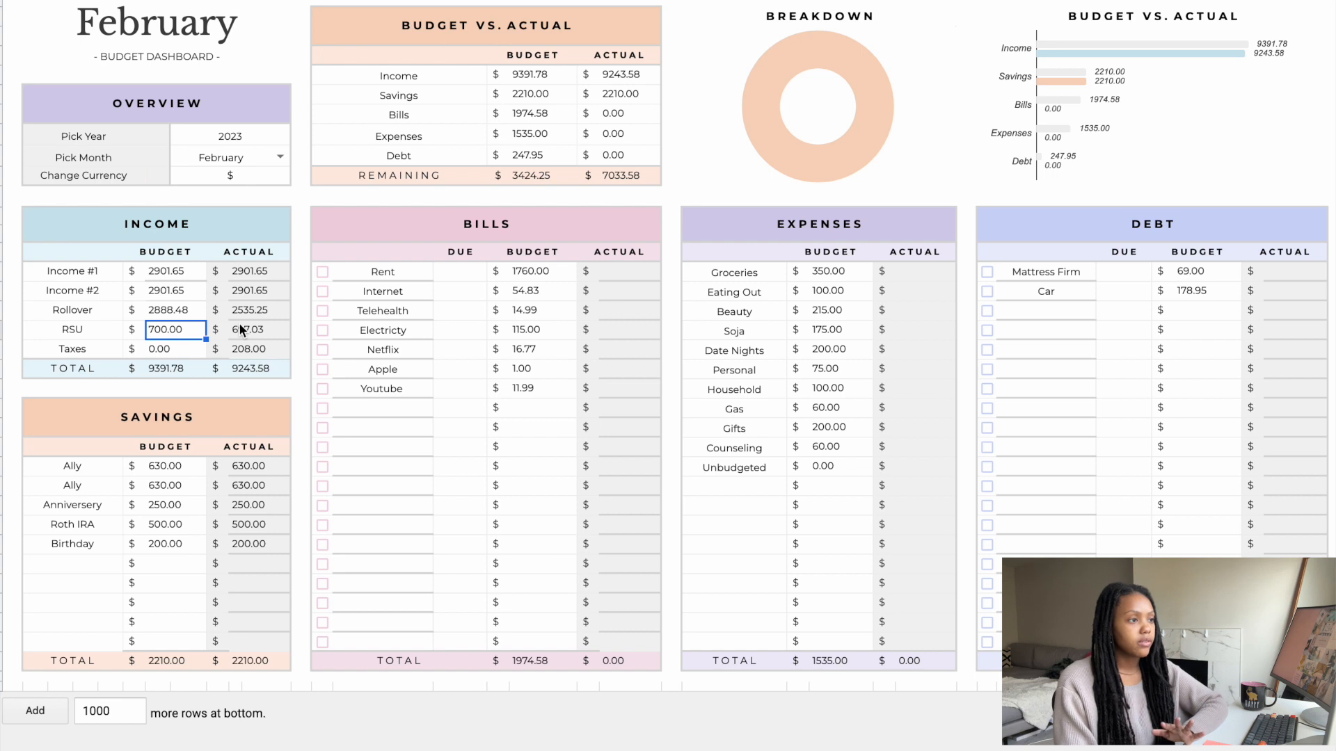
click(255, 348)
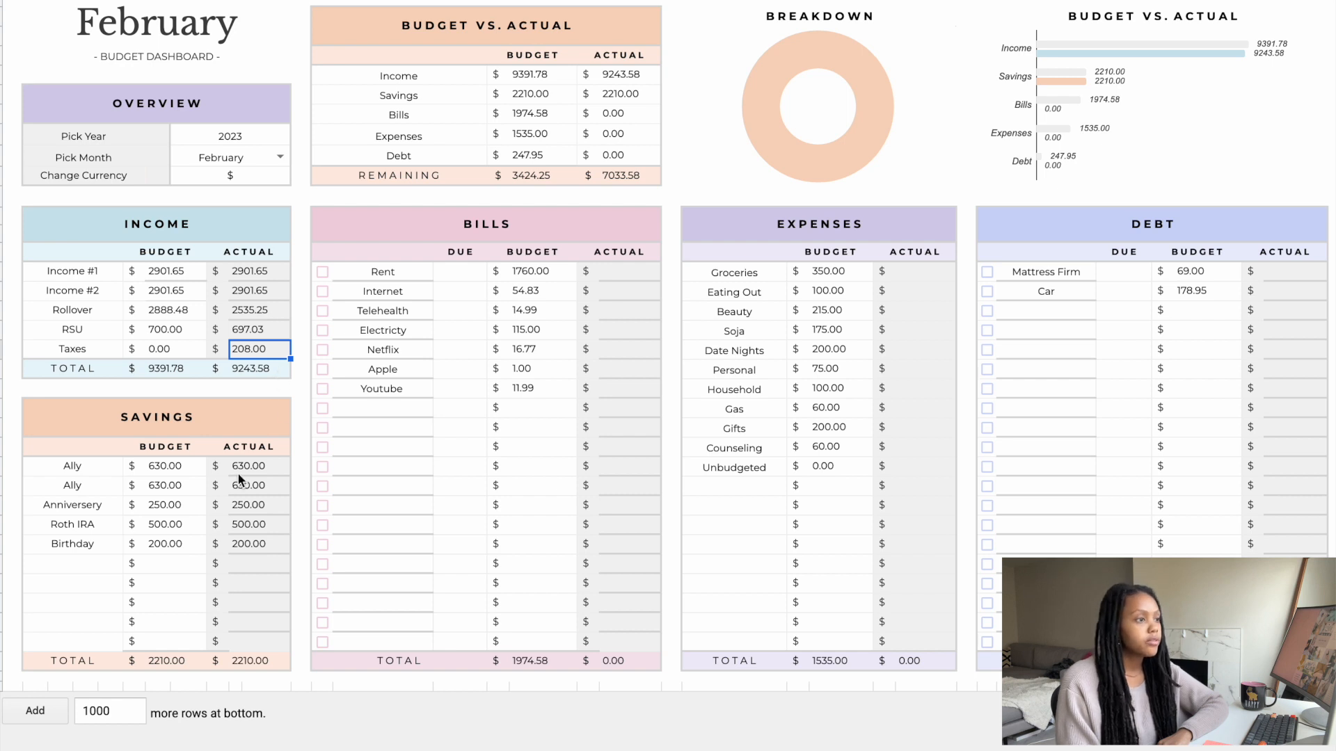
click(275, 466)
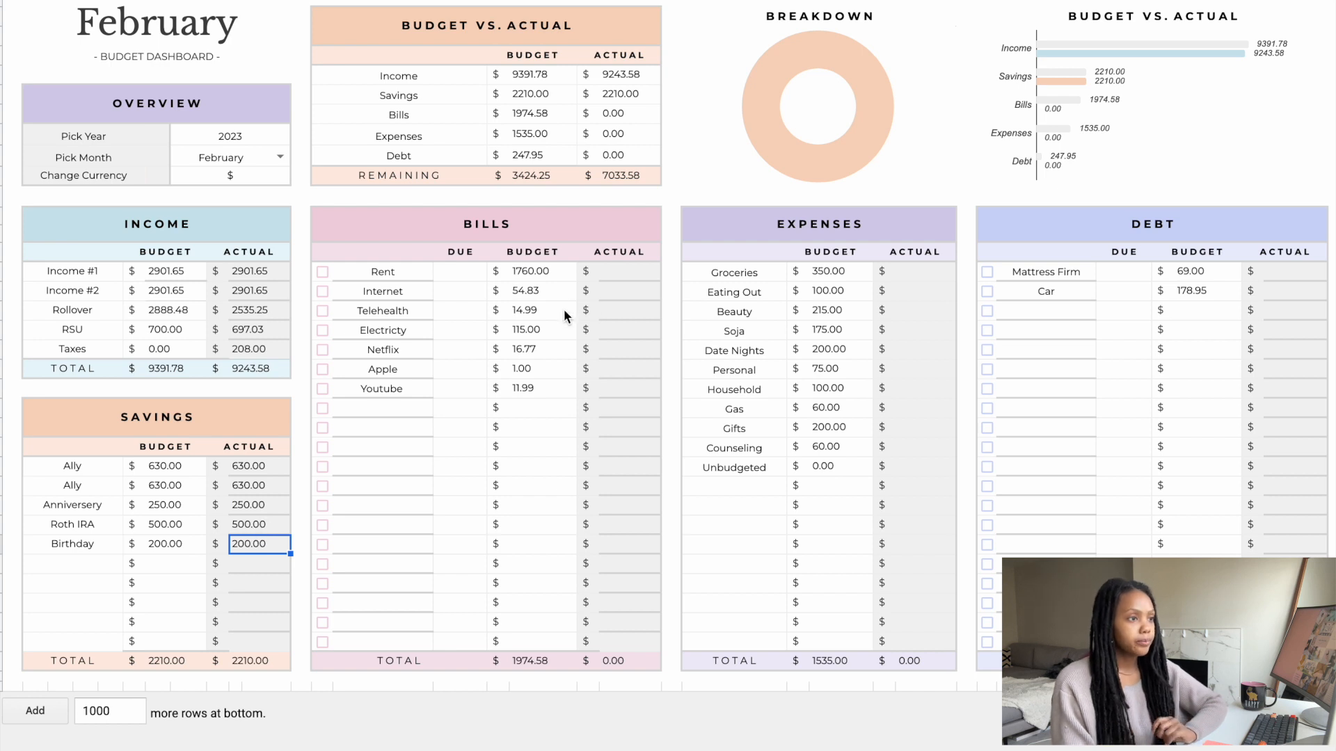
- Record 1751.74 as the actual Rent bill, allowing edits to the protected range and suppressing its warning for 5 minutes
click(624, 278)
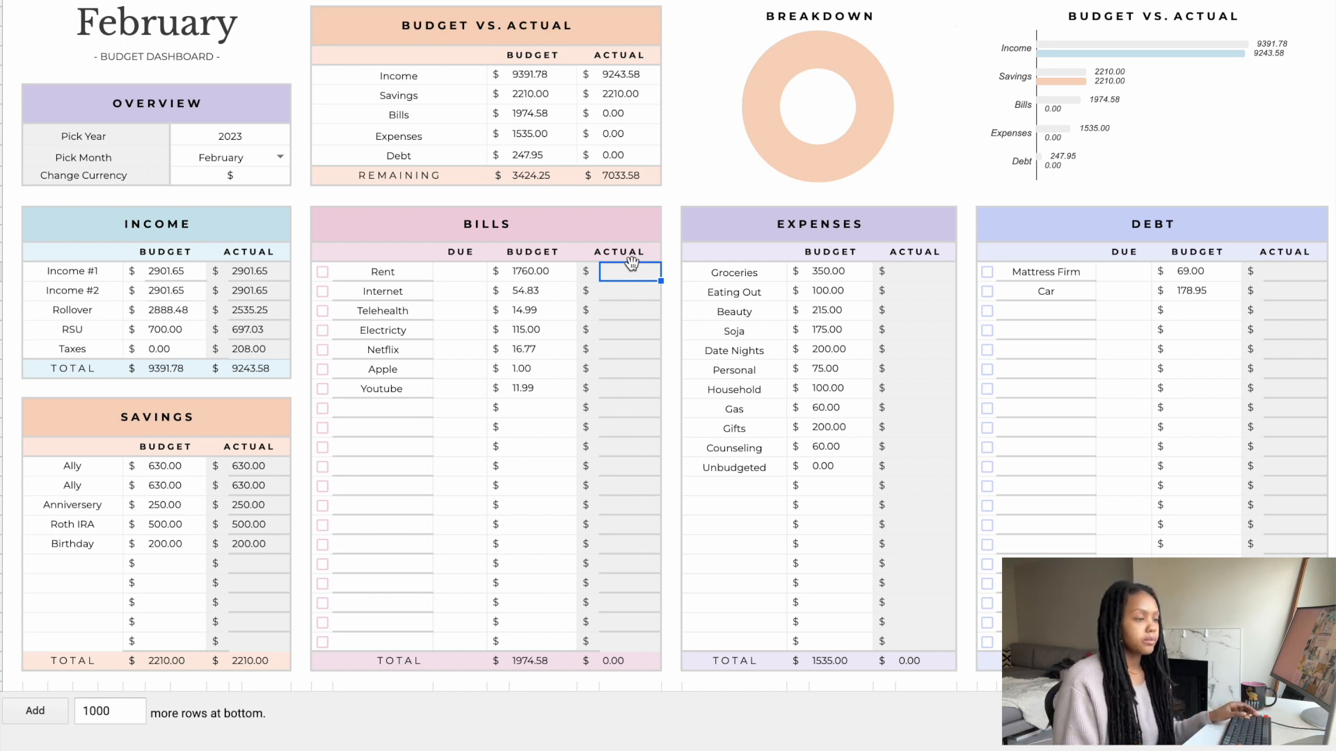
text(175)
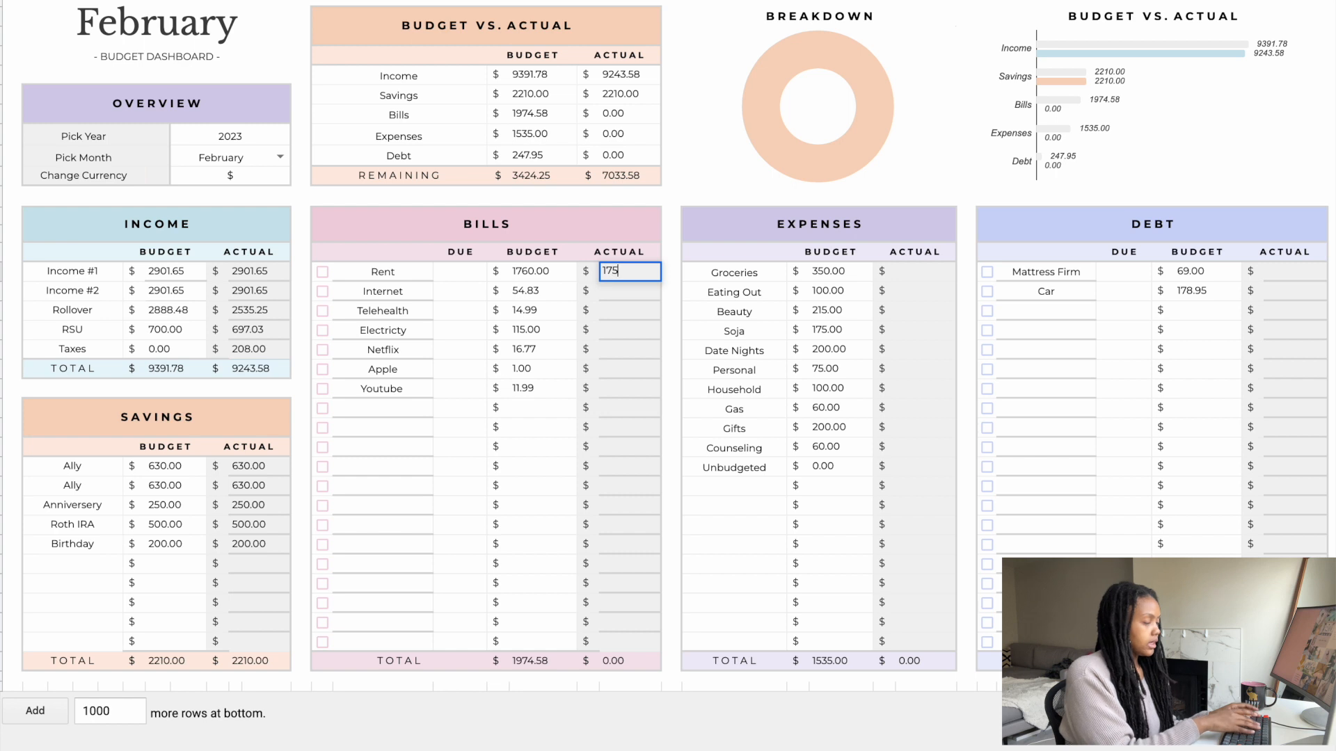
text(1.74)
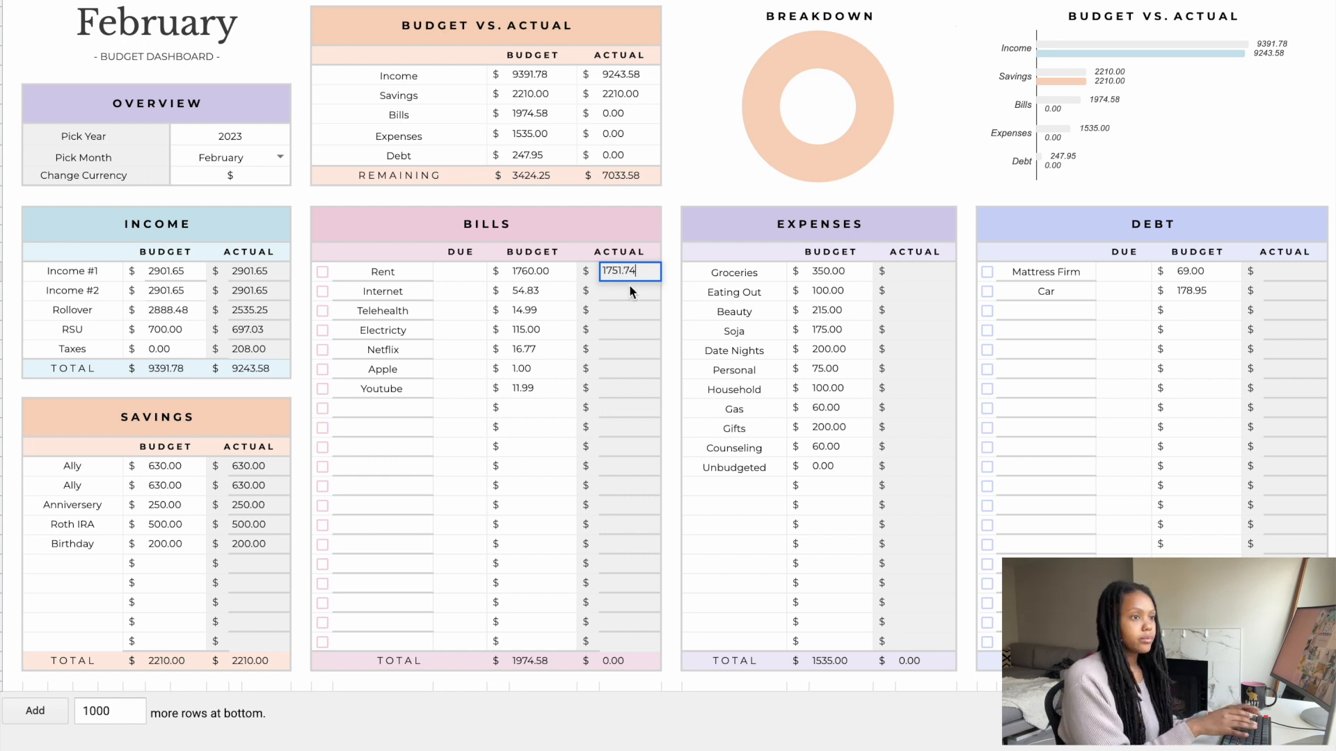
key(Return)
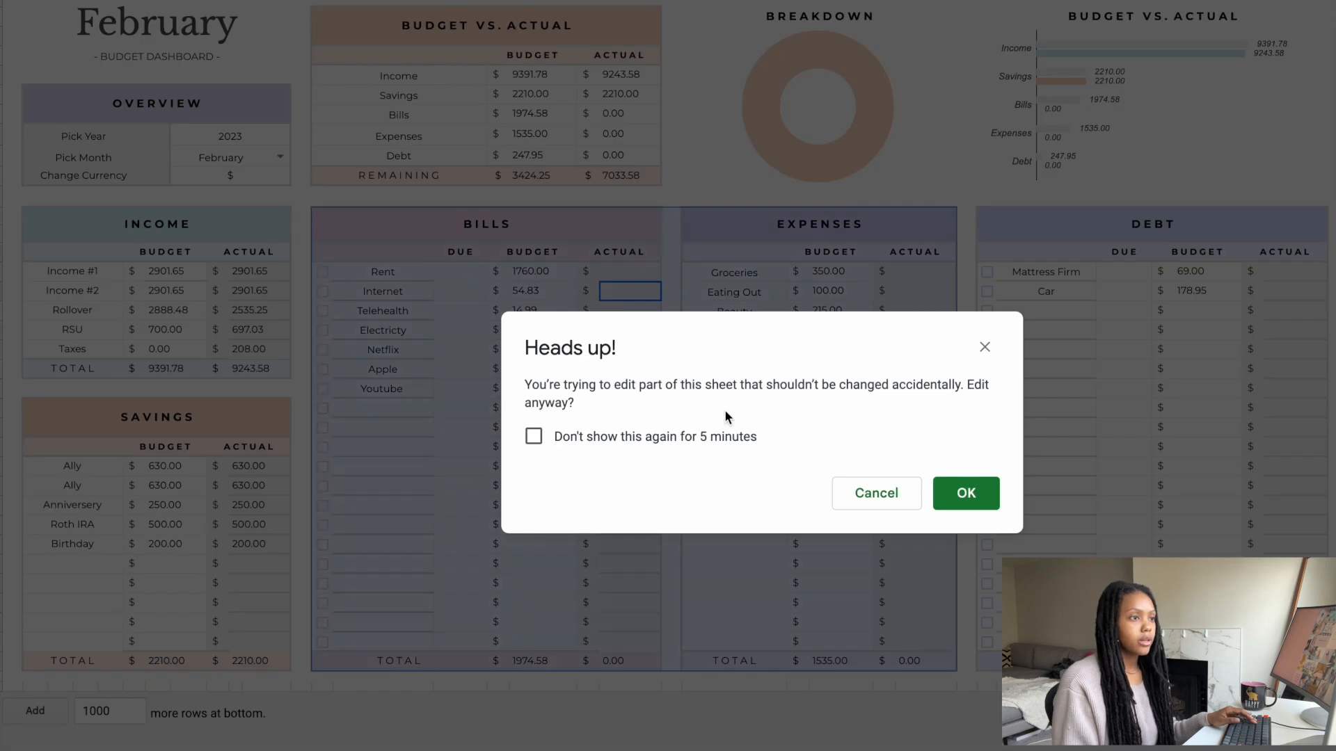
click(533, 436)
click(966, 492)
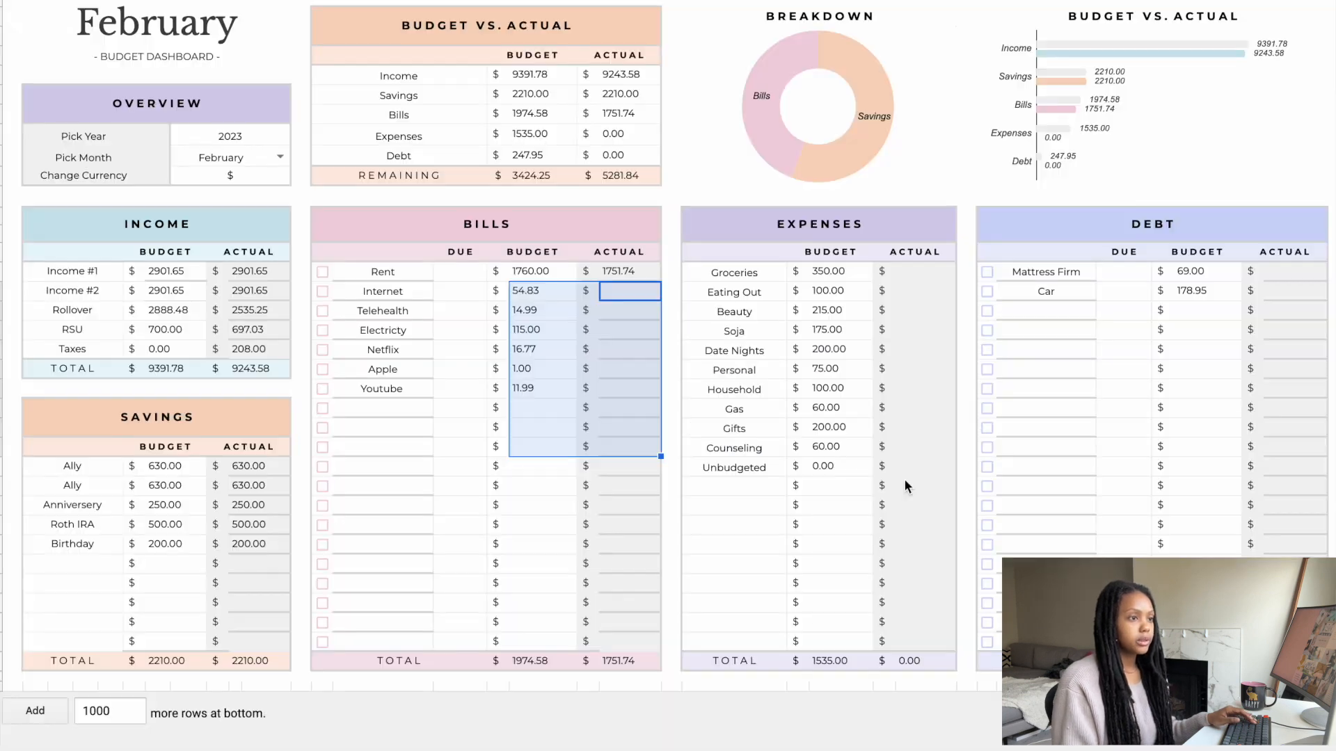
- Enter the actual bill amounts of 55.90 for Internet and 14.99 for Telehealth
click(631, 291)
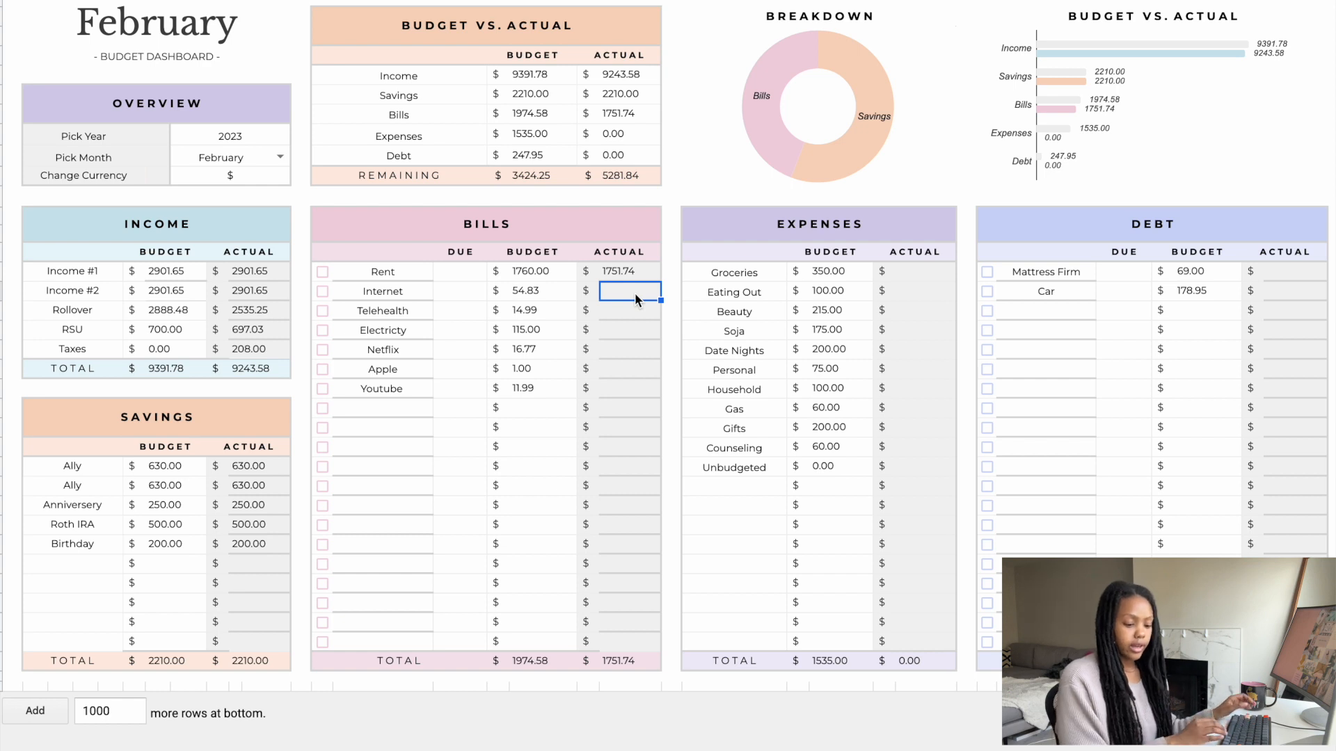
text(55.90)
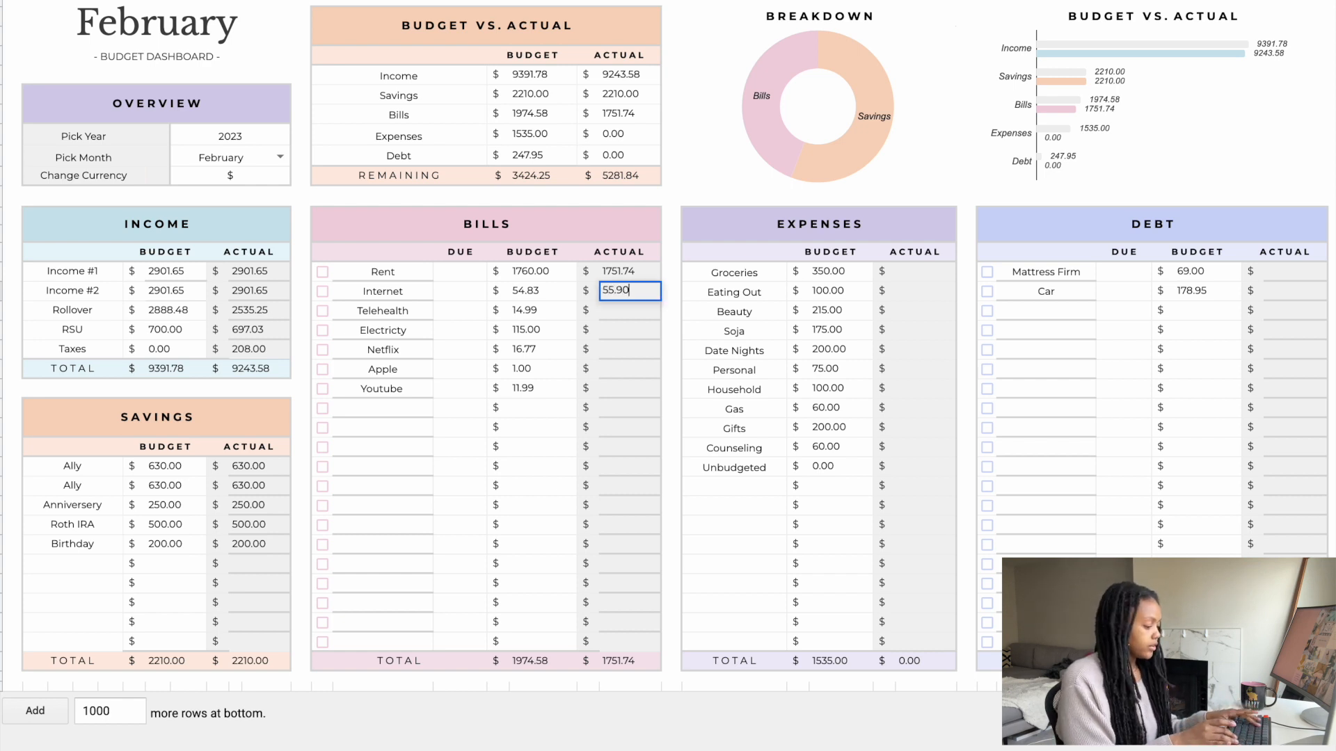
key(Return)
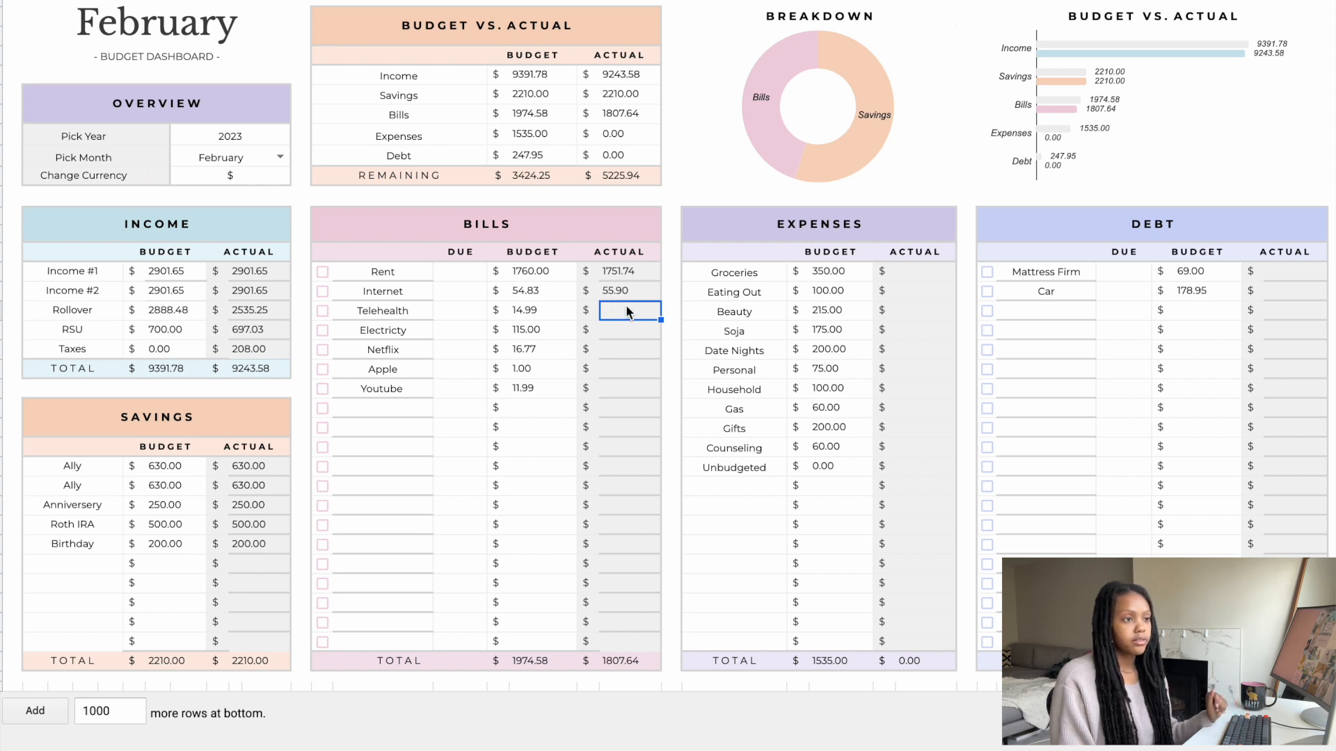
text(14.99)
key(Return)
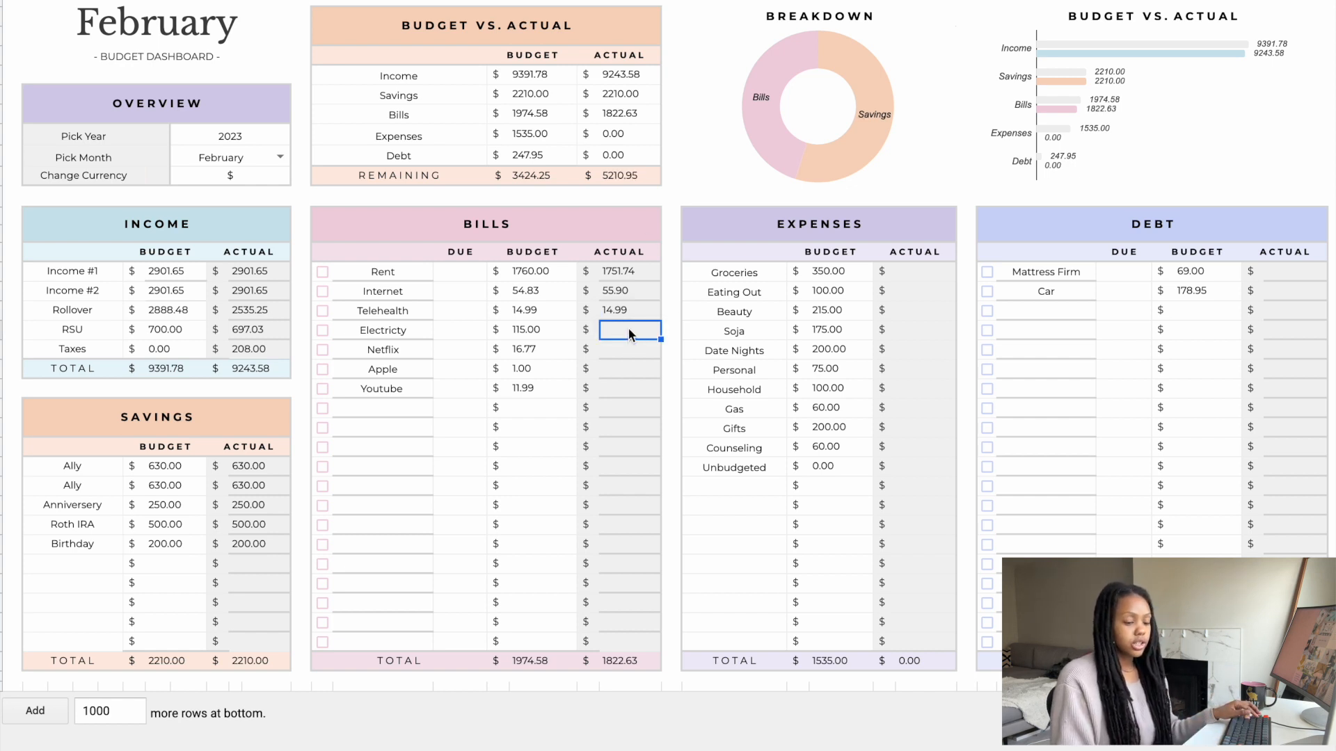
- Enter the actual bill amounts of 98.70 for electricity and 16.77 for Netflix
text(98)
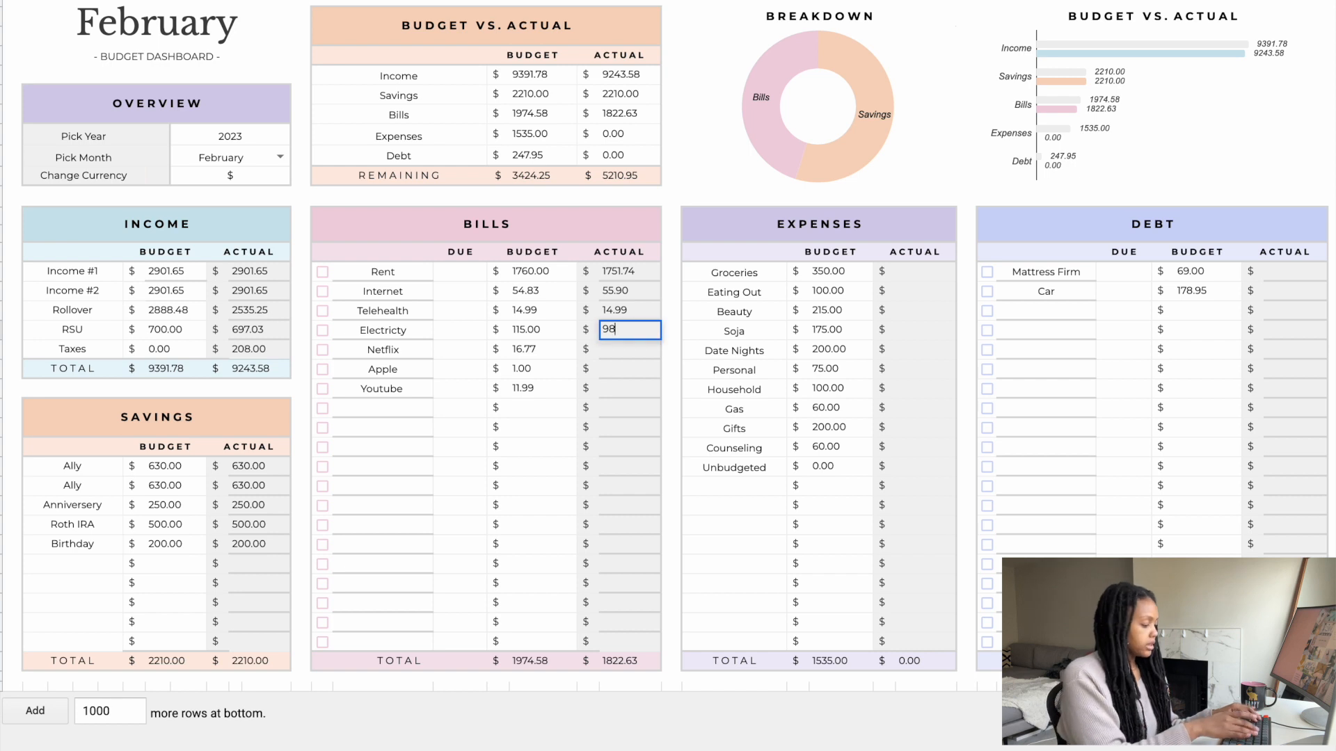
text(.70)
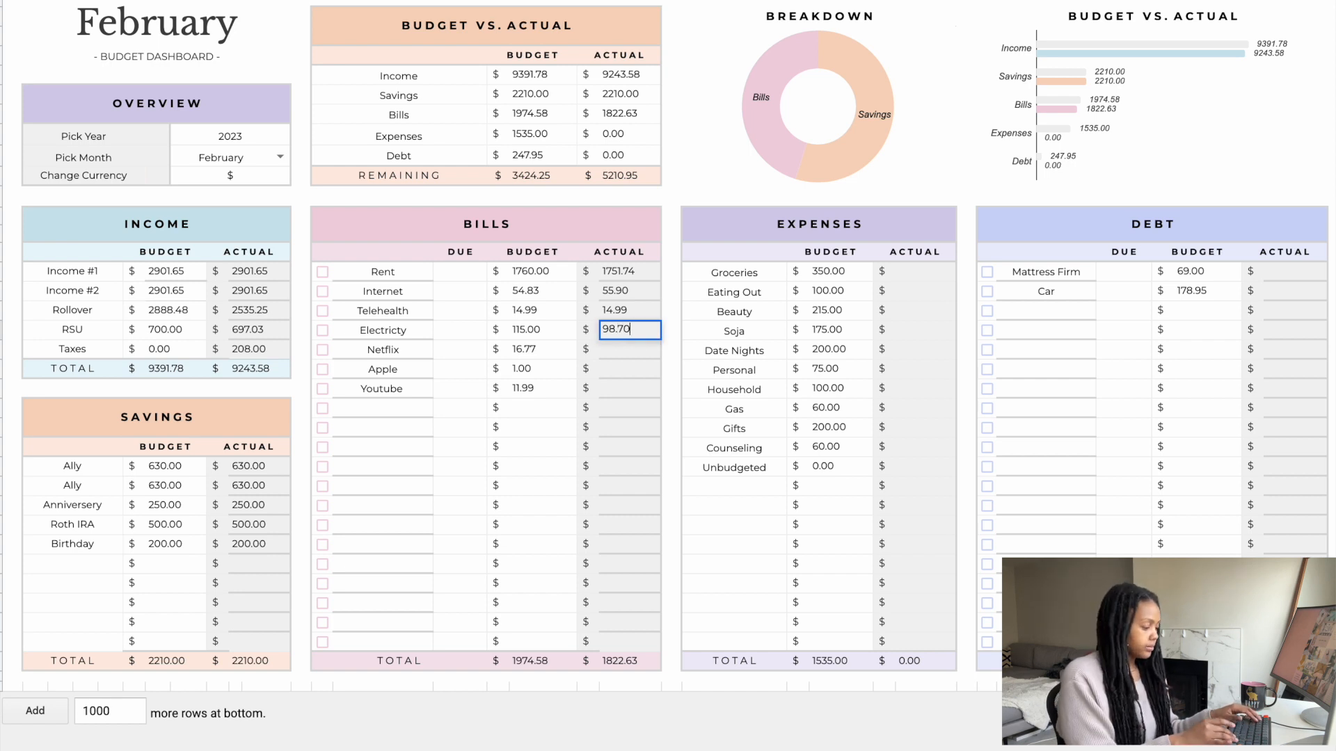
key(Return)
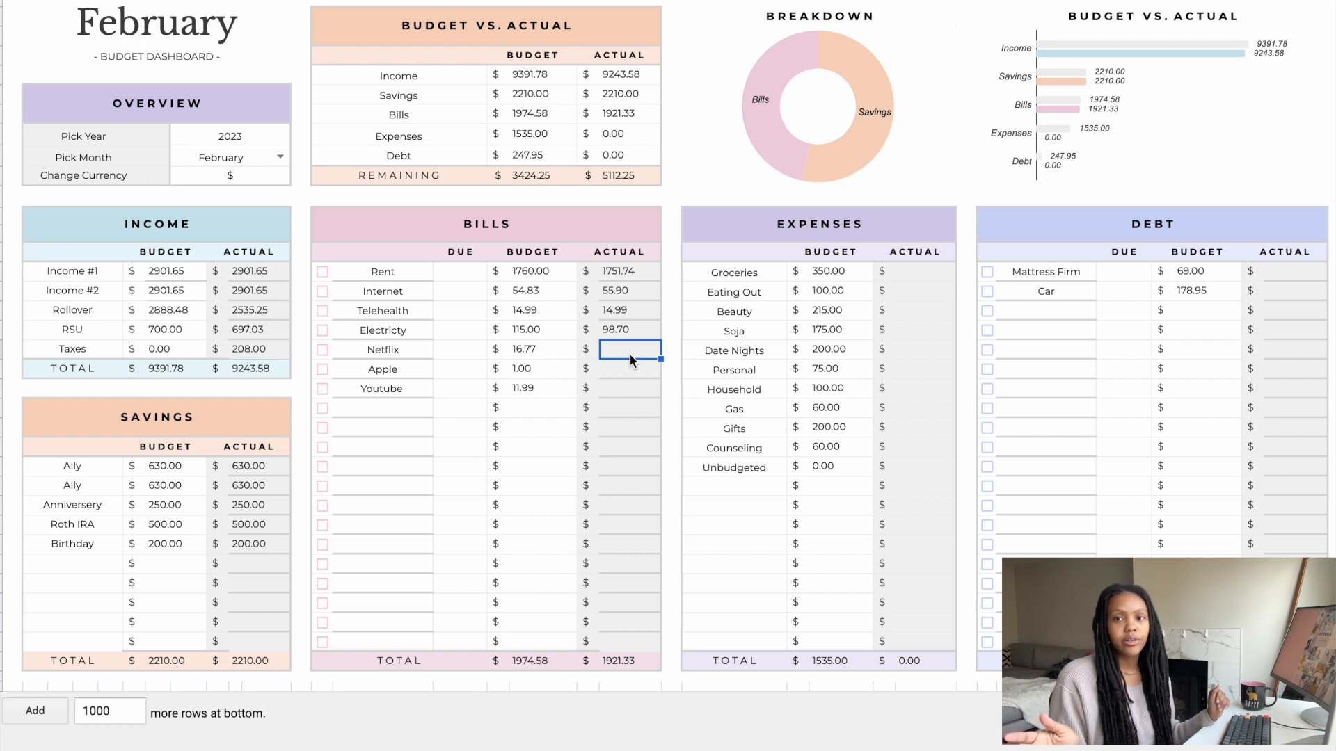
text(16)
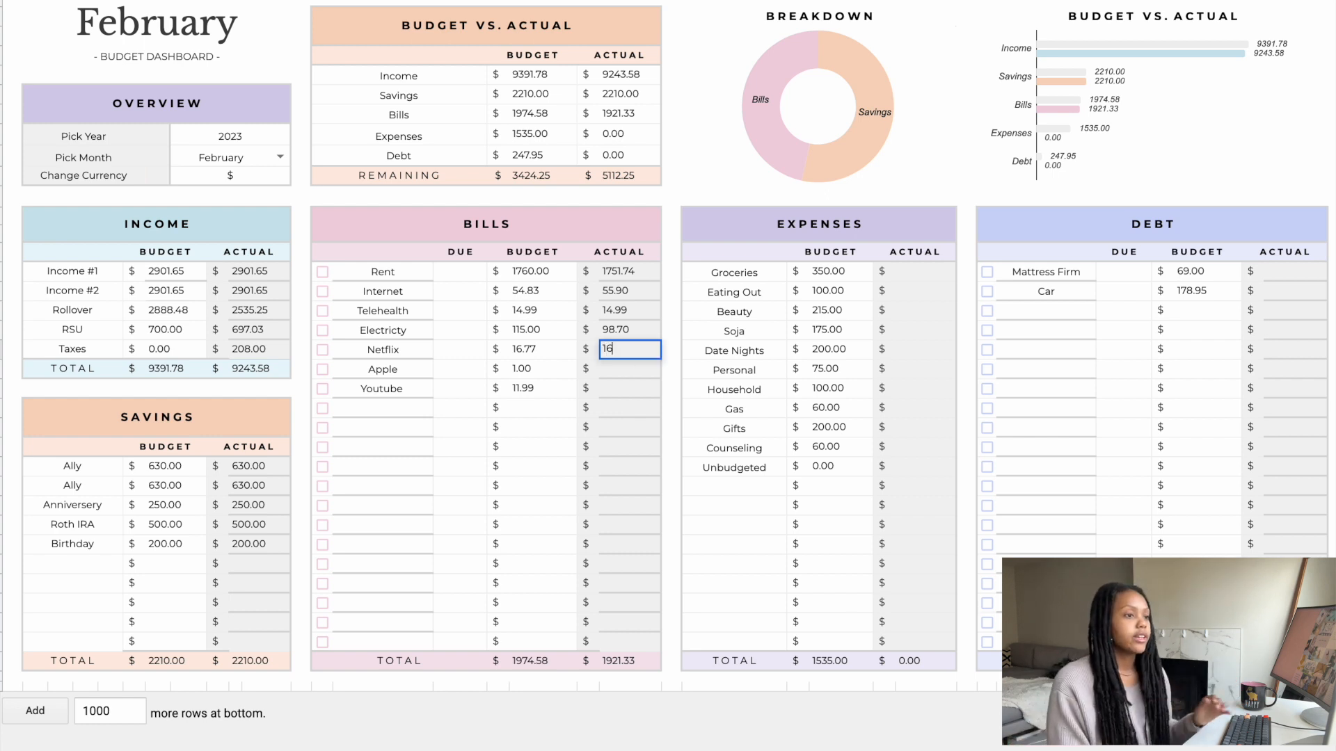
text(.77)
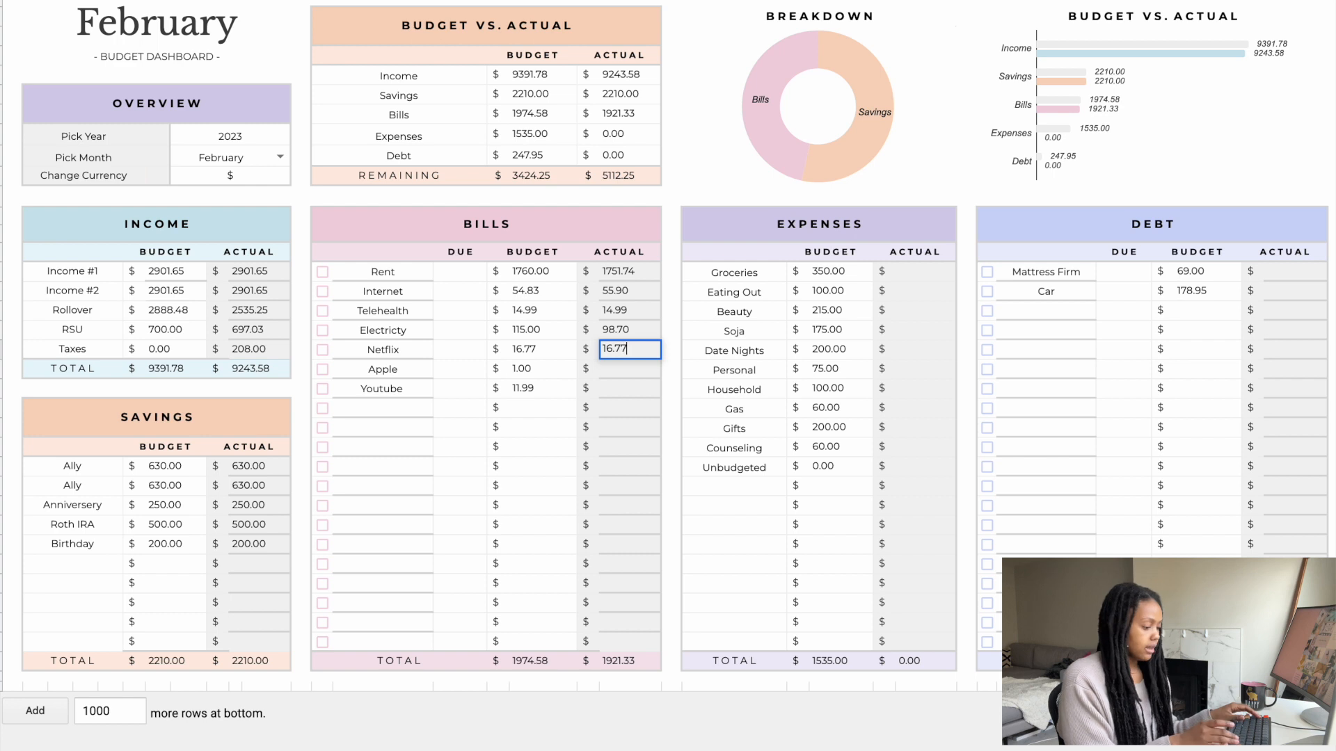
- Enter the actual bill amounts of 0.99 for Apple and 11.99 for Youtube
click(622, 369)
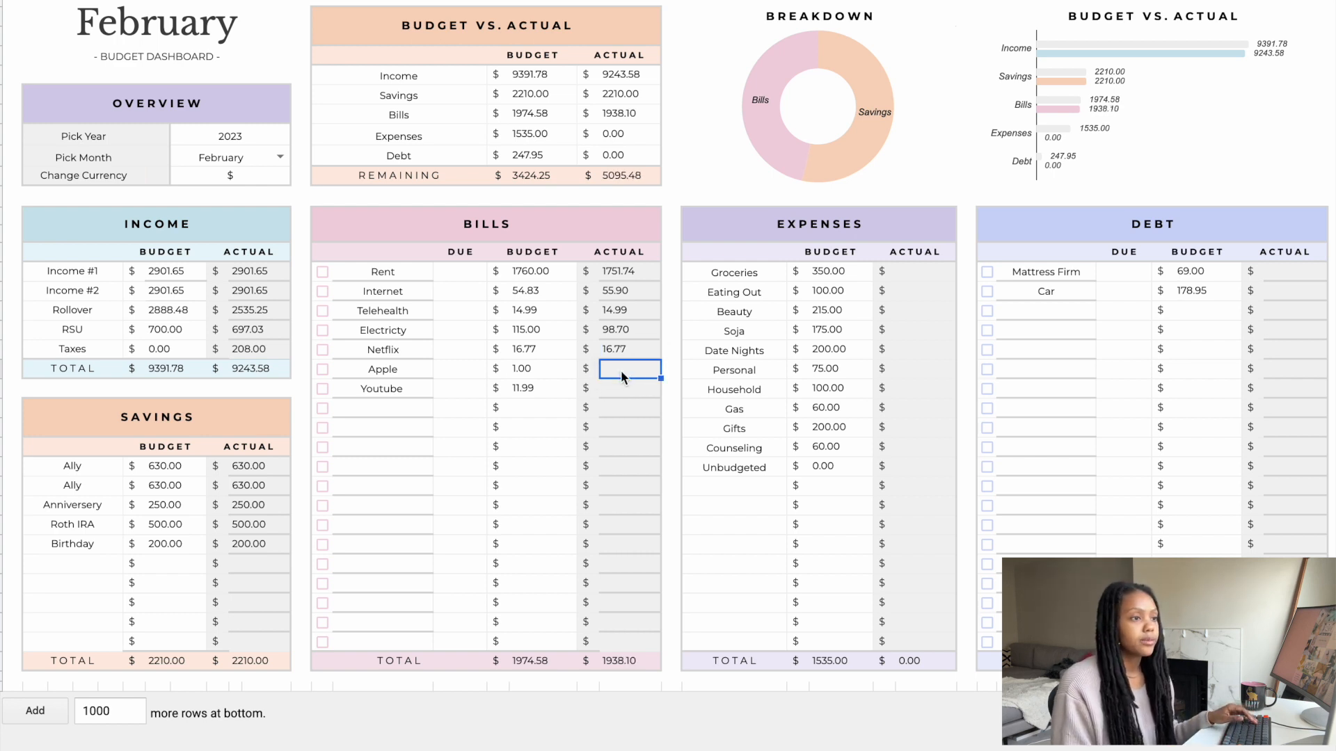
text(.99)
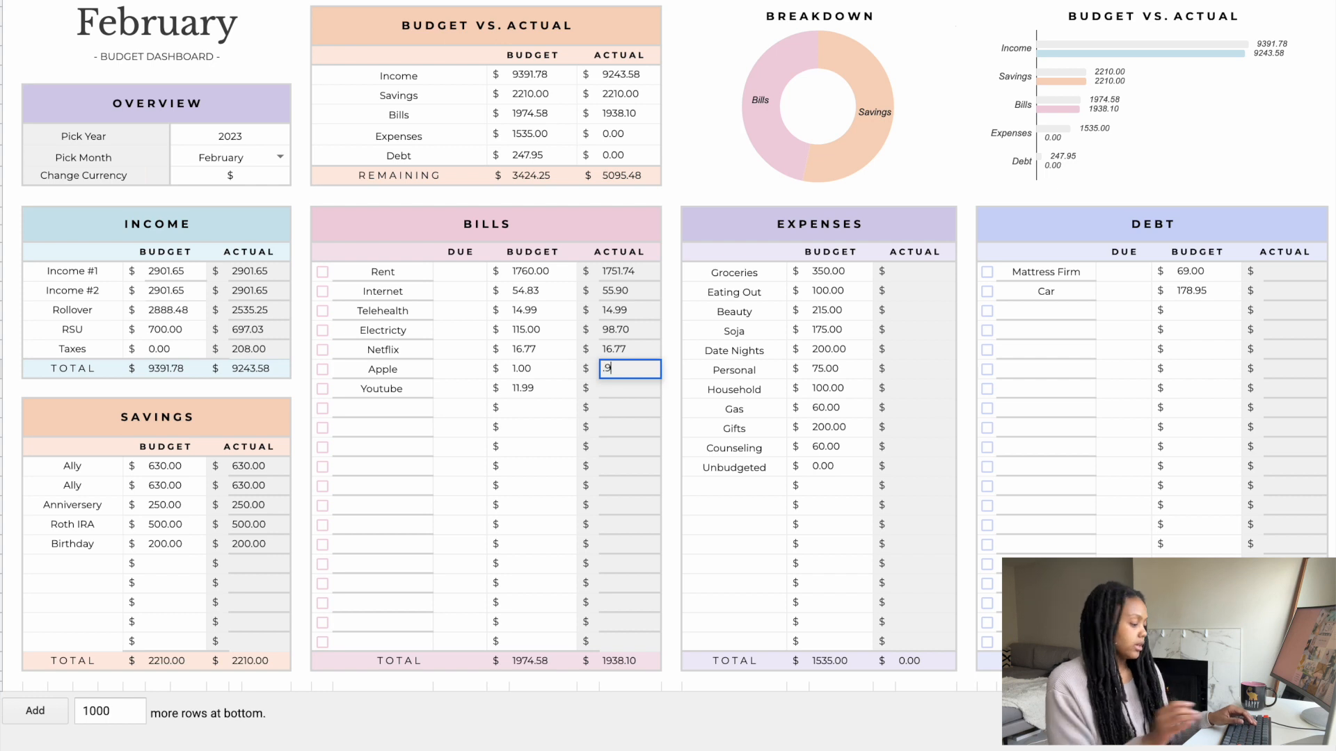
click(636, 387)
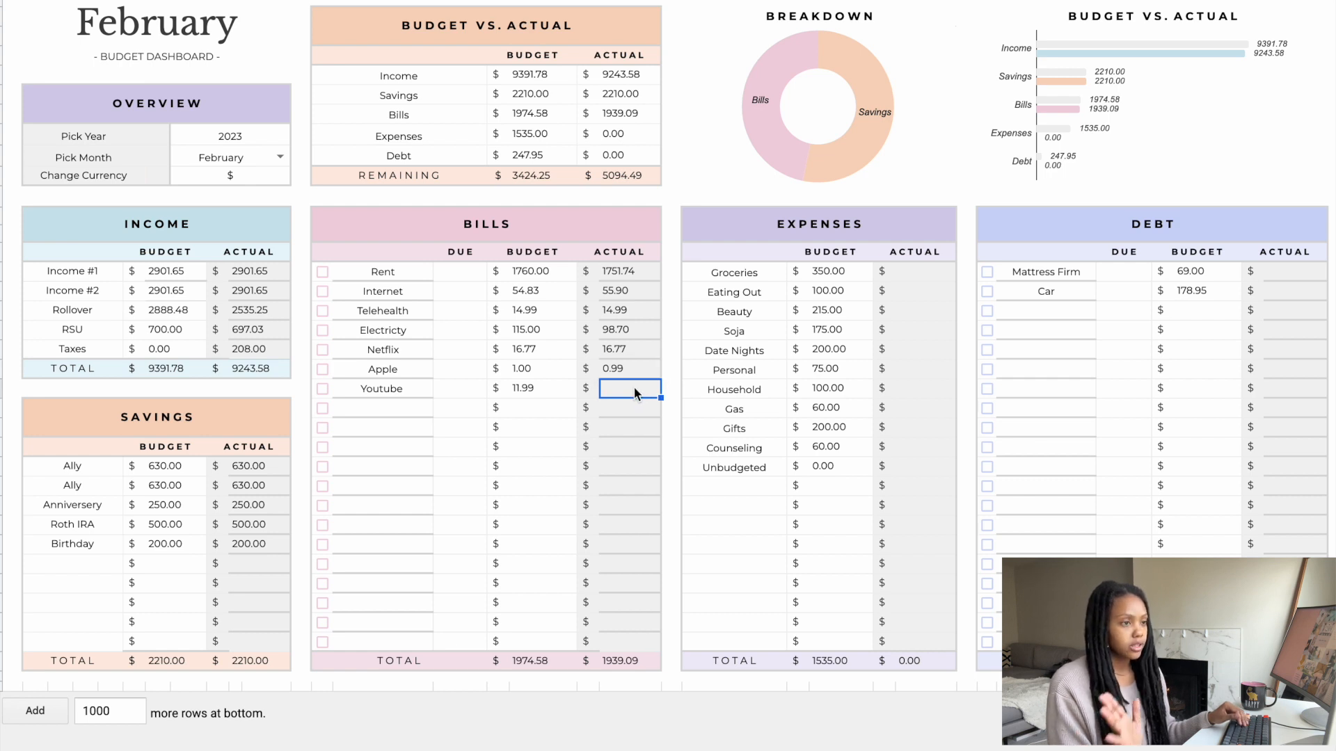
text(11.99)
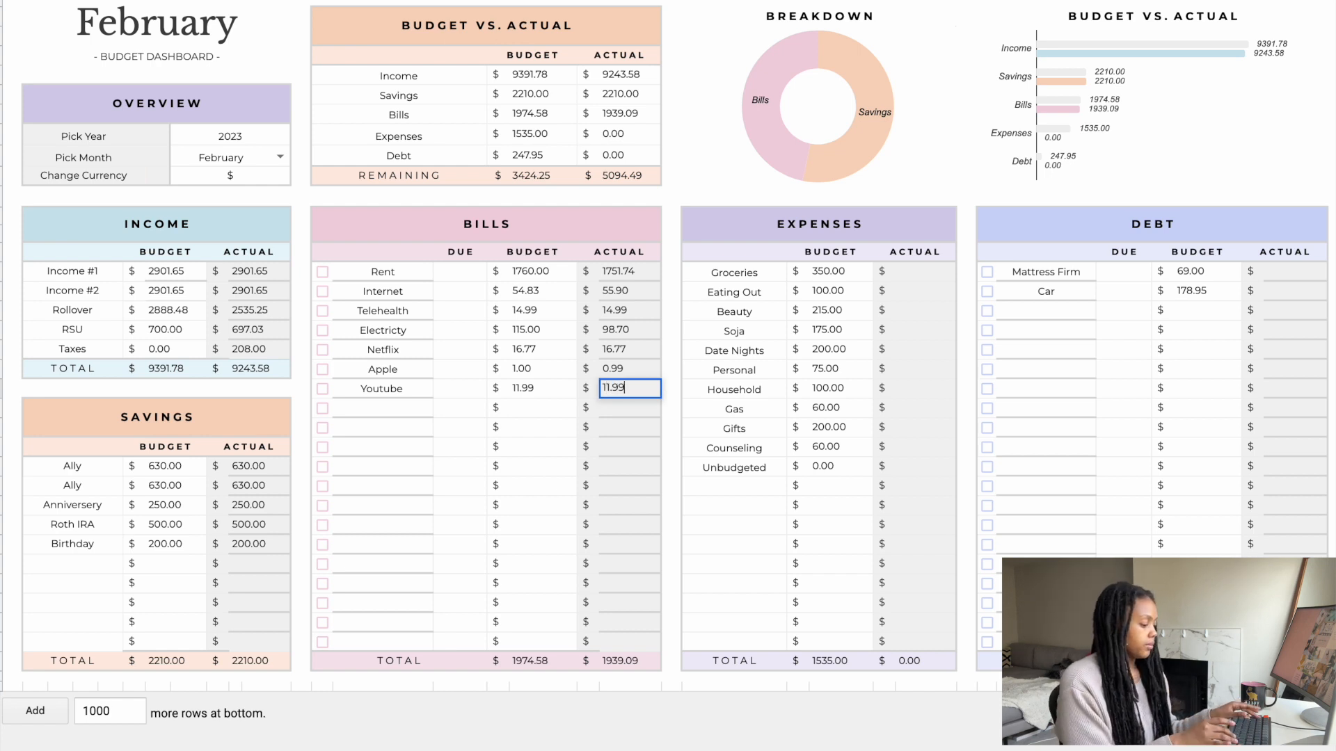
- Fill in the actual expenses of 493.79 for Groceries and 146.41 for Eating Out
click(916, 270)
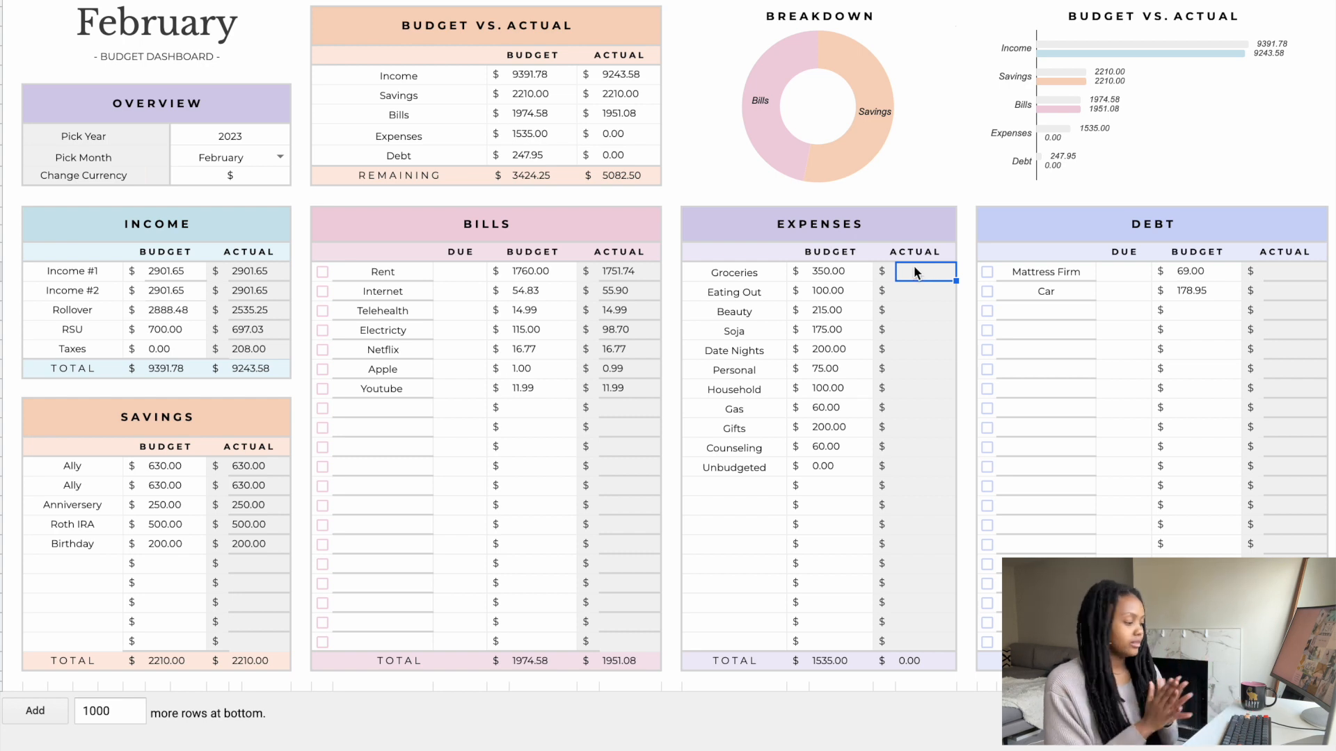
text(493.79)
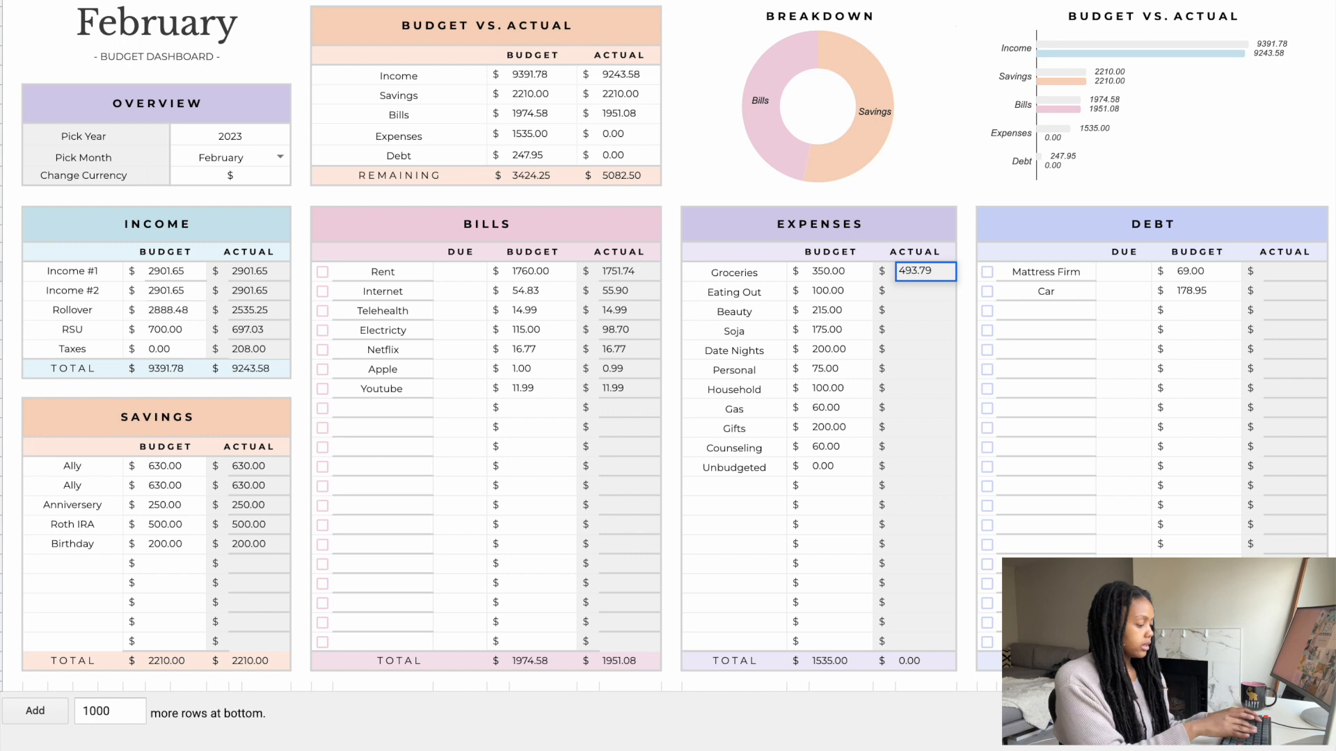
key(Return)
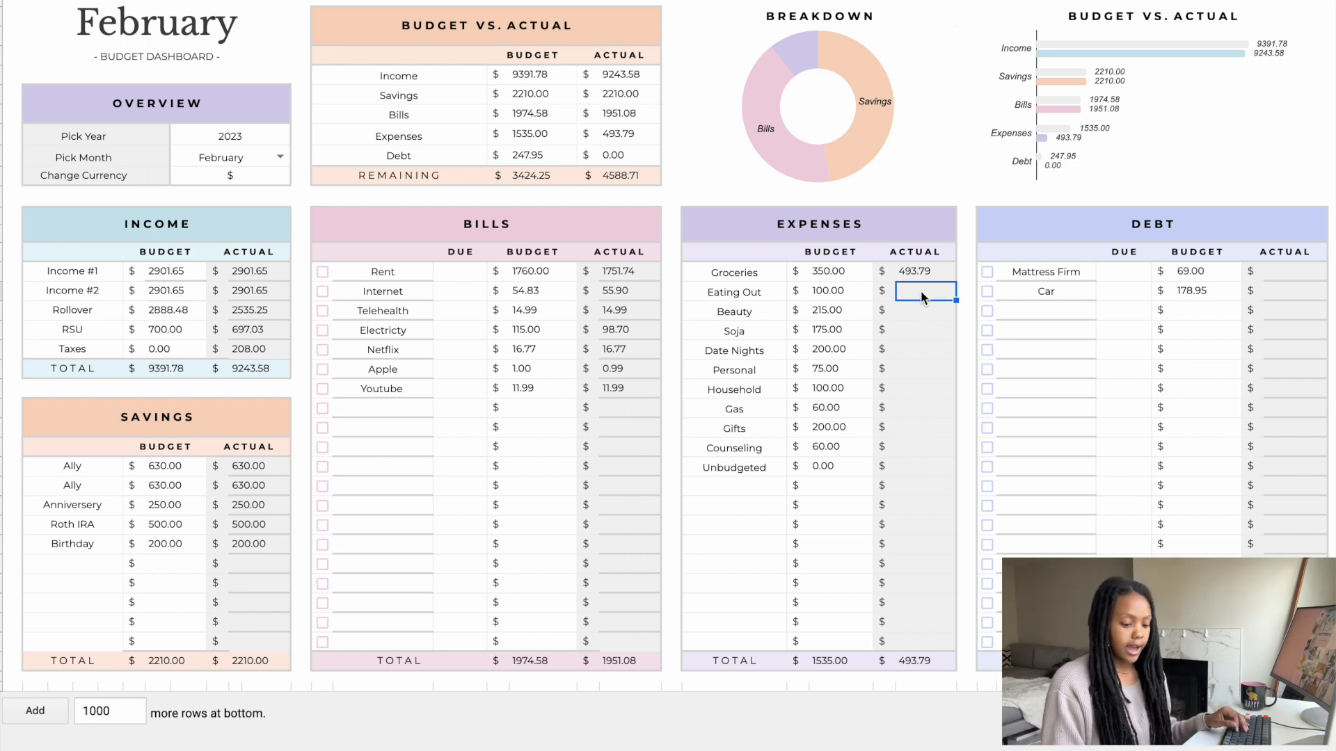
text(146)
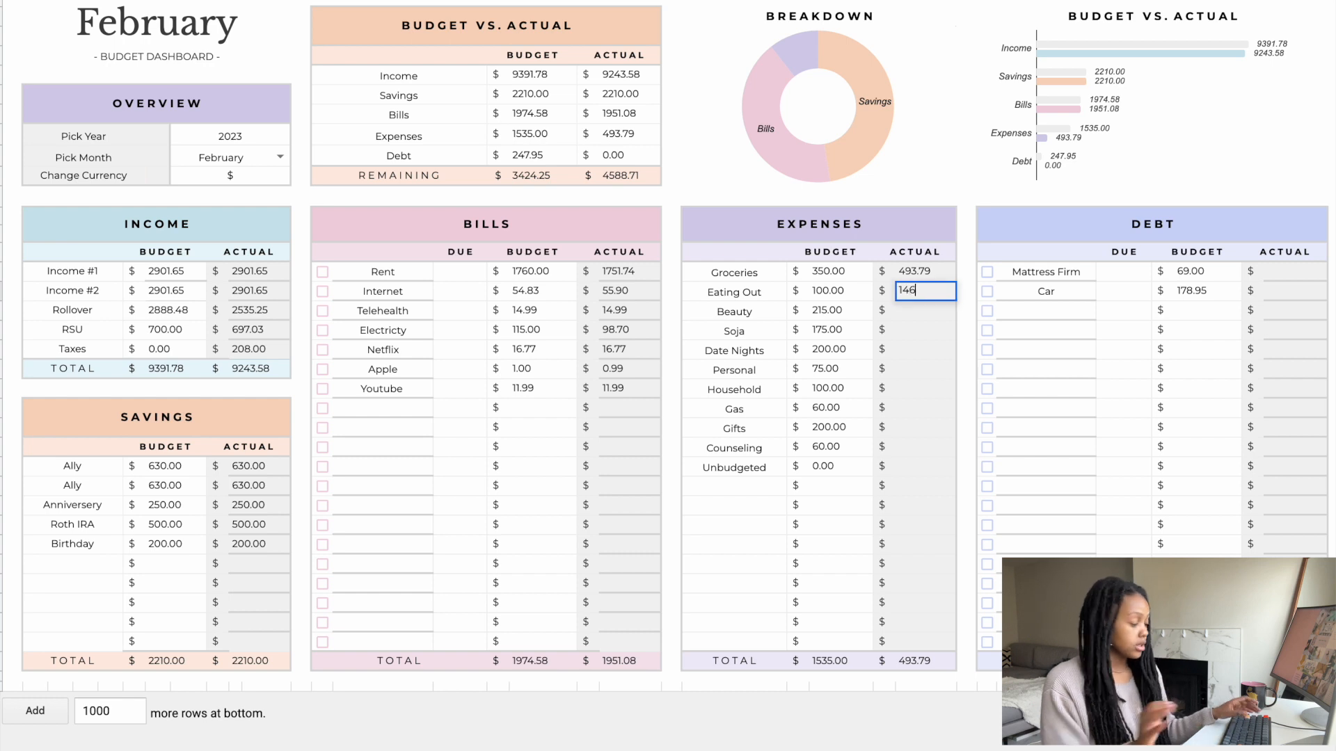
text(.41)
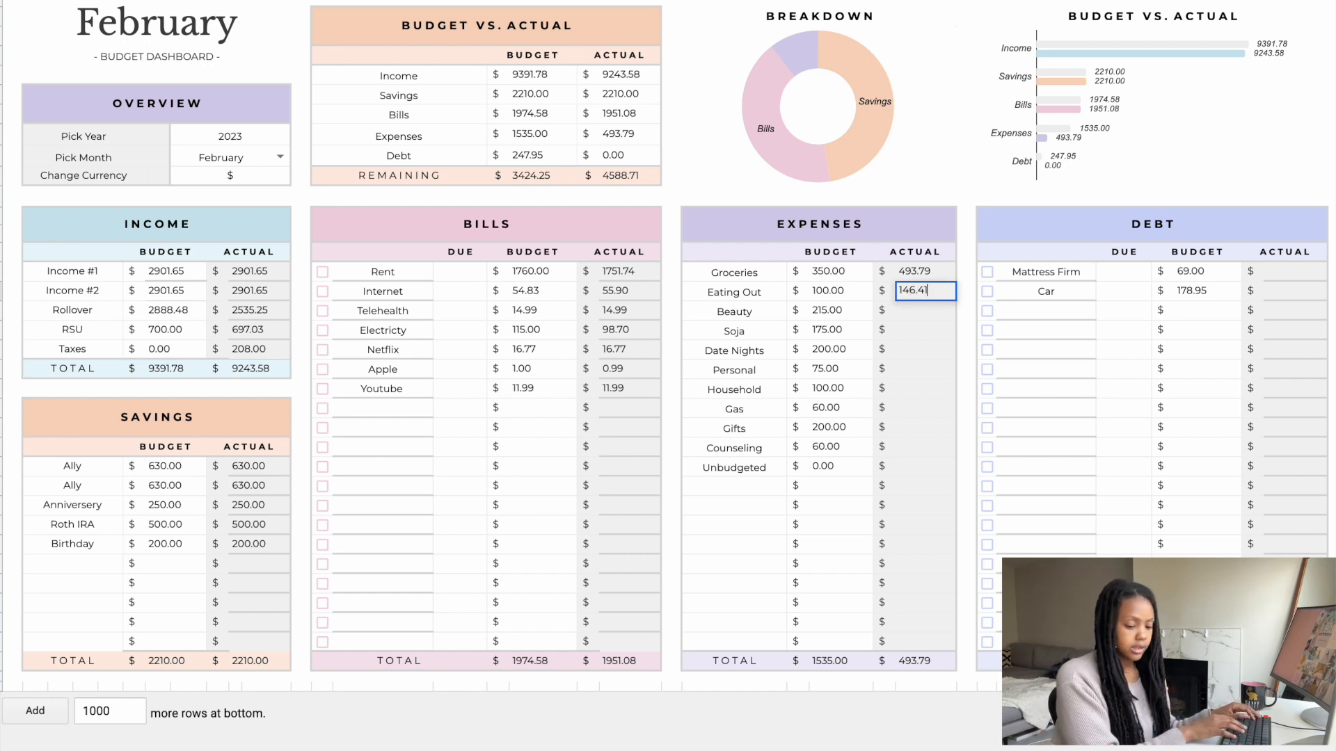
key(Return)
- Fill in the actual expenses of 215.39 for Beauty and 163.45 for Soja
text(21)
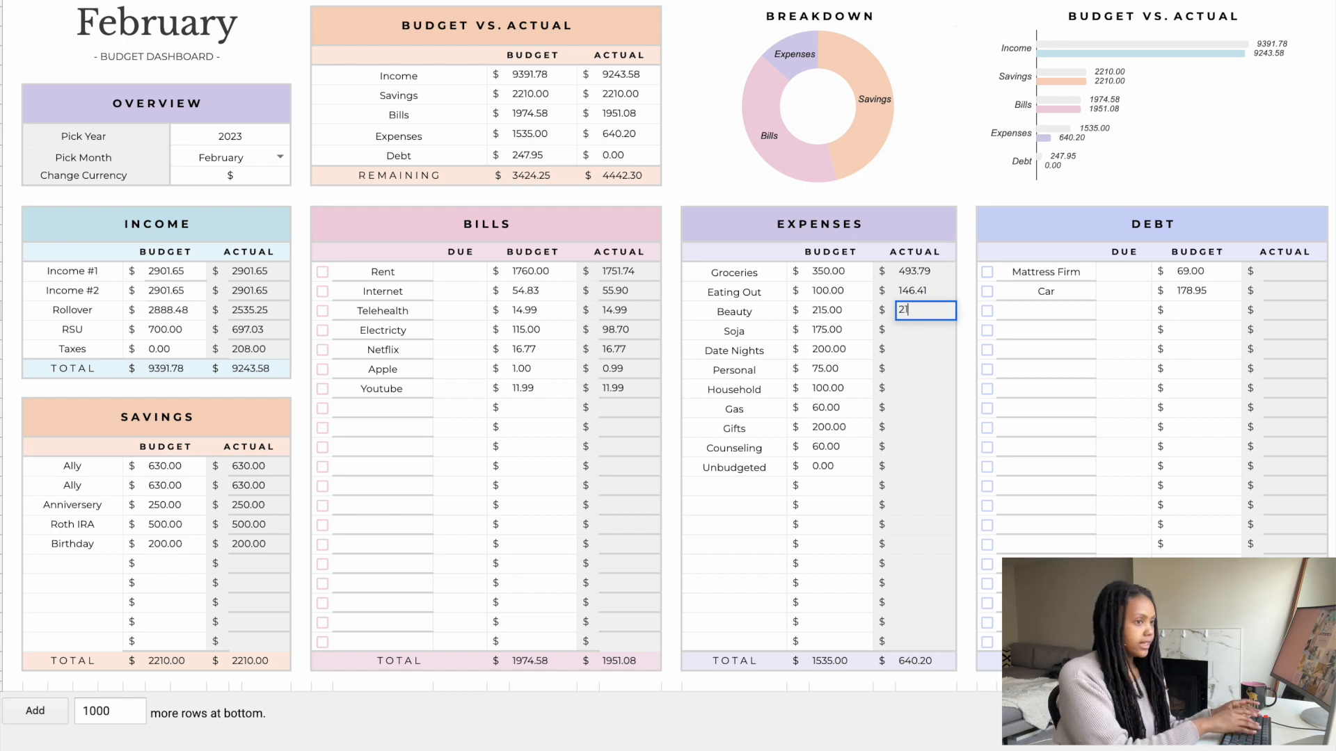
text(5.39)
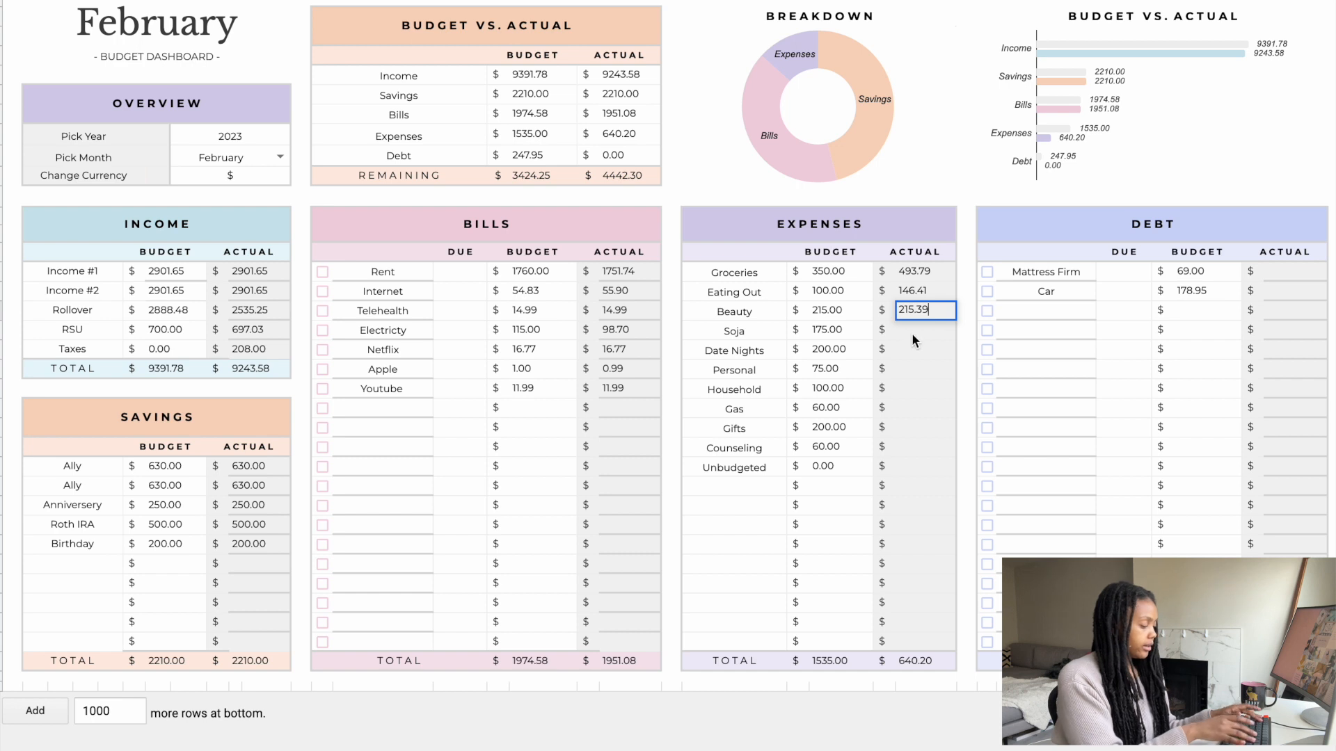
key(Return)
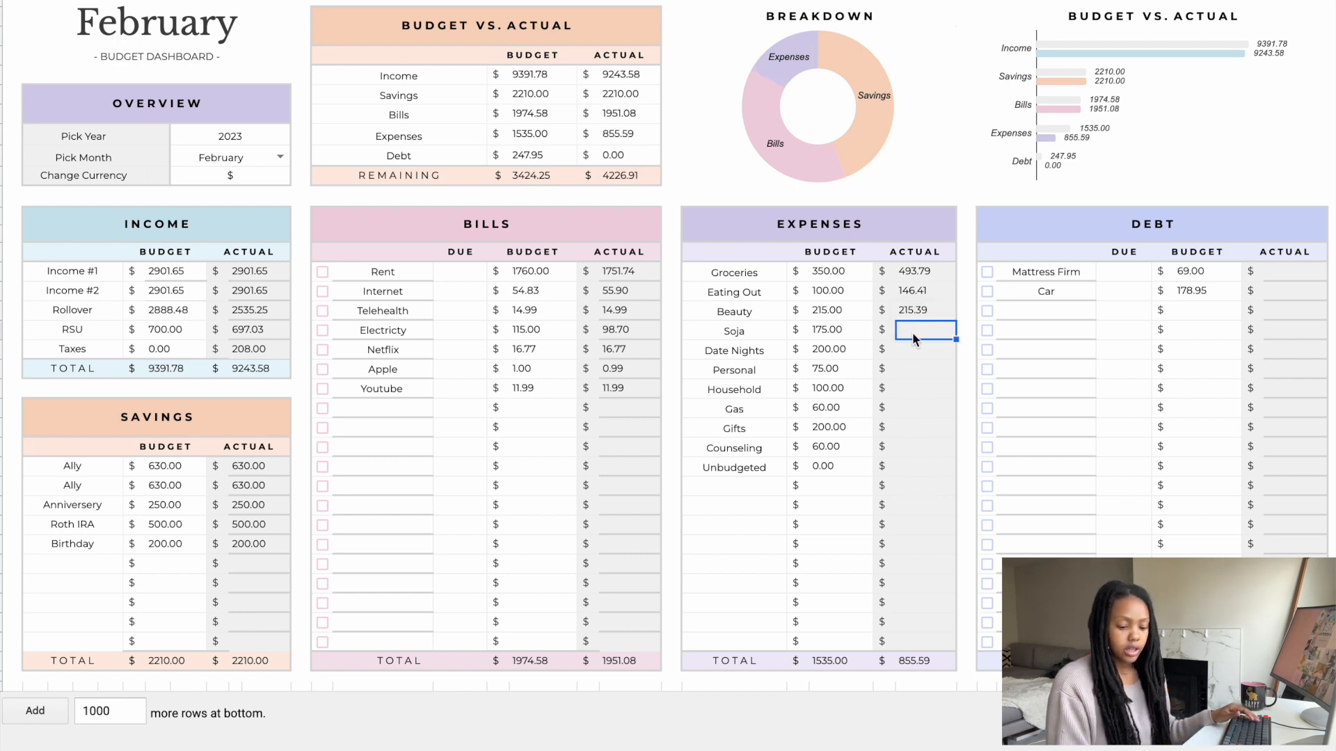
text(1)
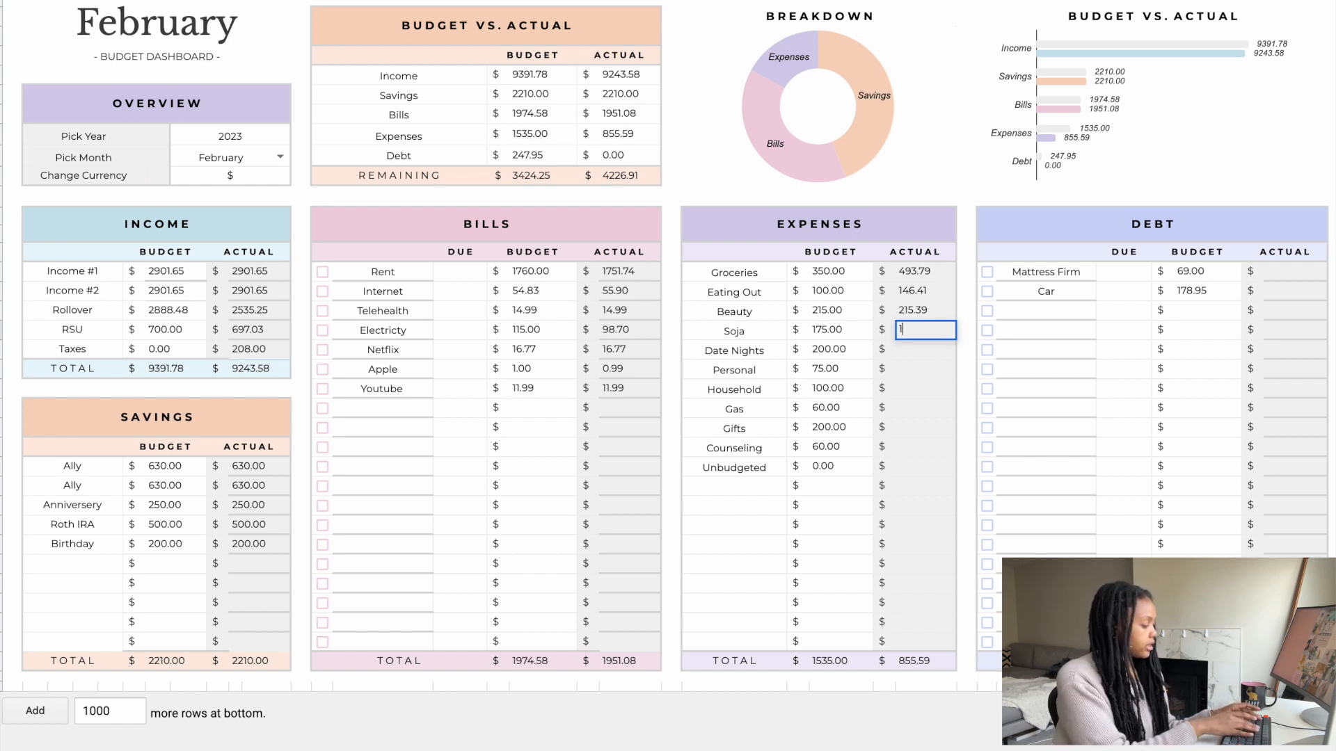
text(63.45)
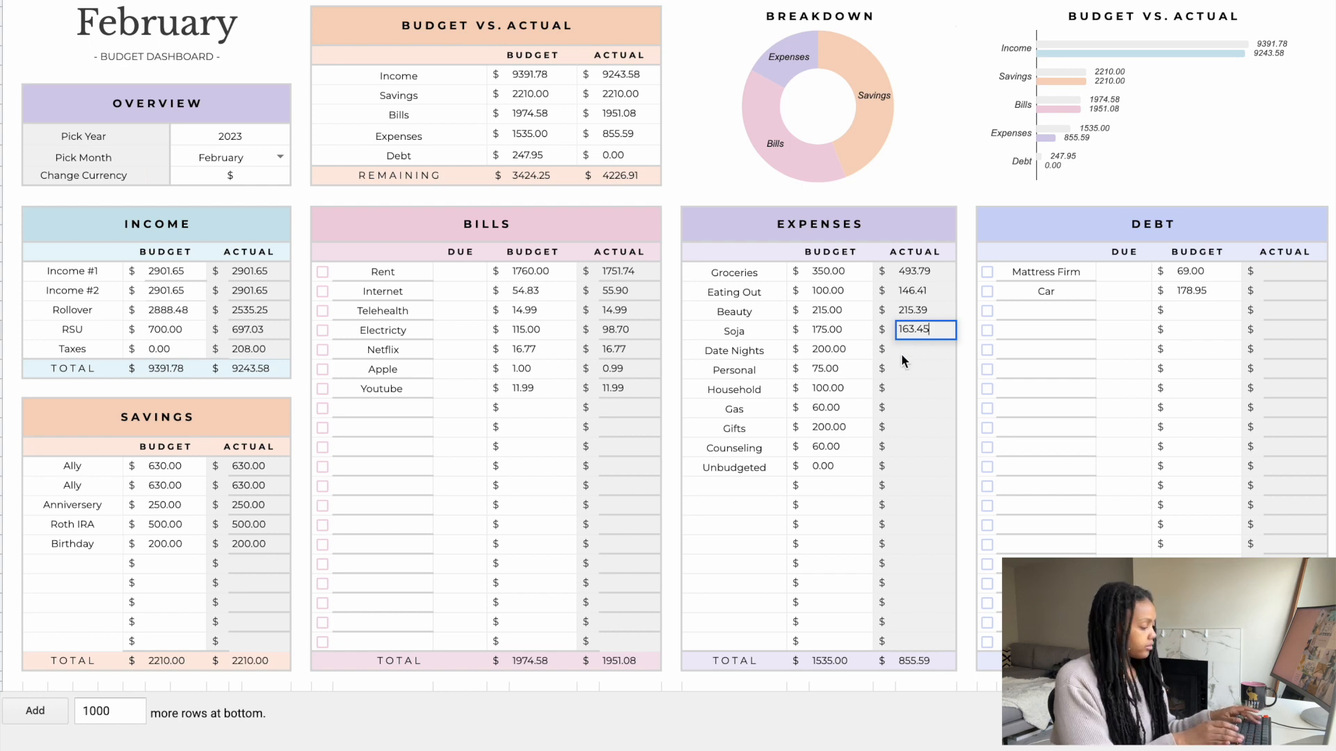
key(Return)
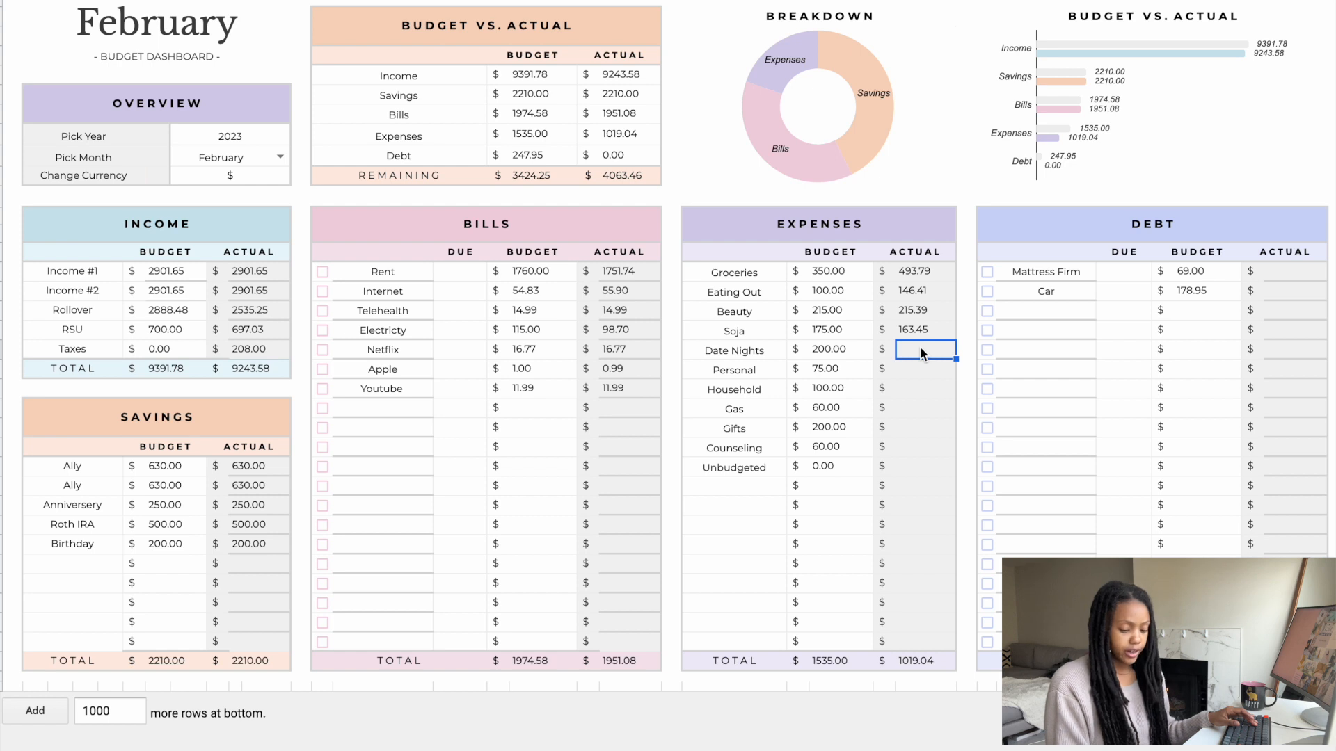
- Fill in the actual expenses of 31.49 for Date Nights and 741.41 for Personal
text(3)
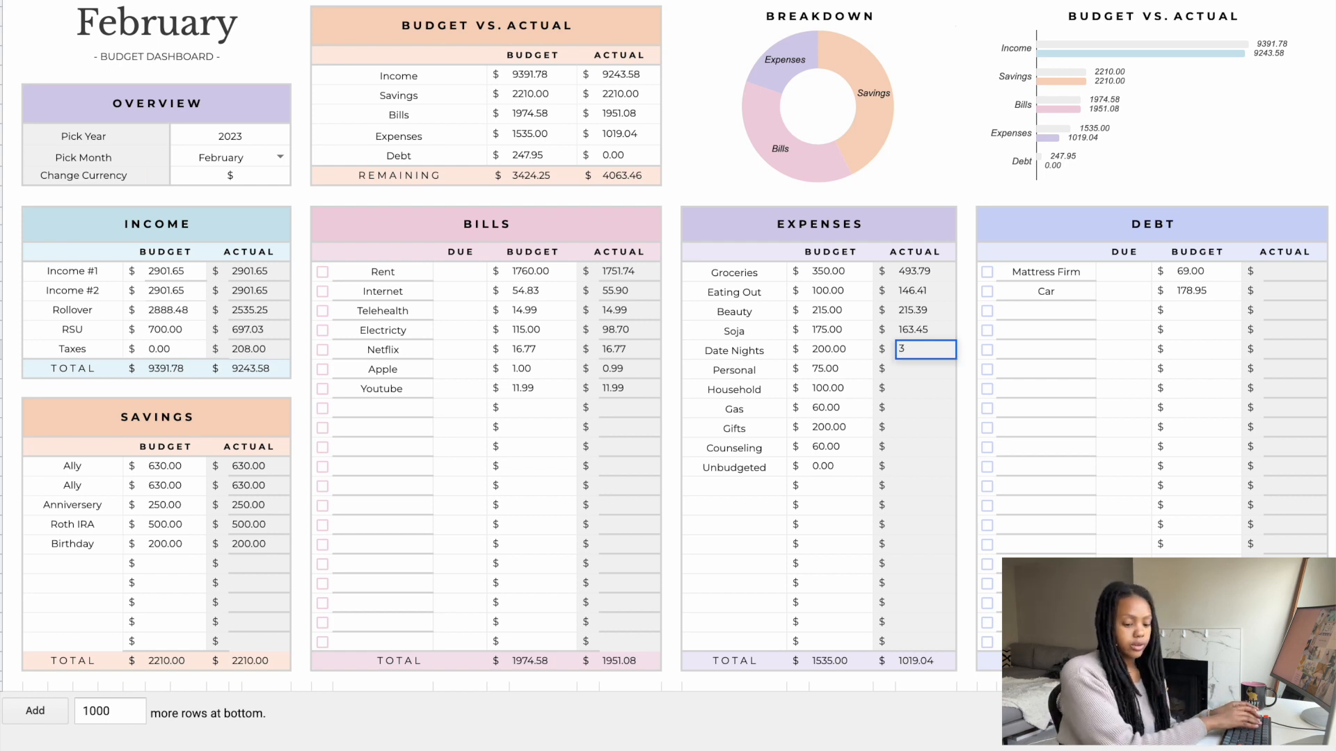
text(1.49)
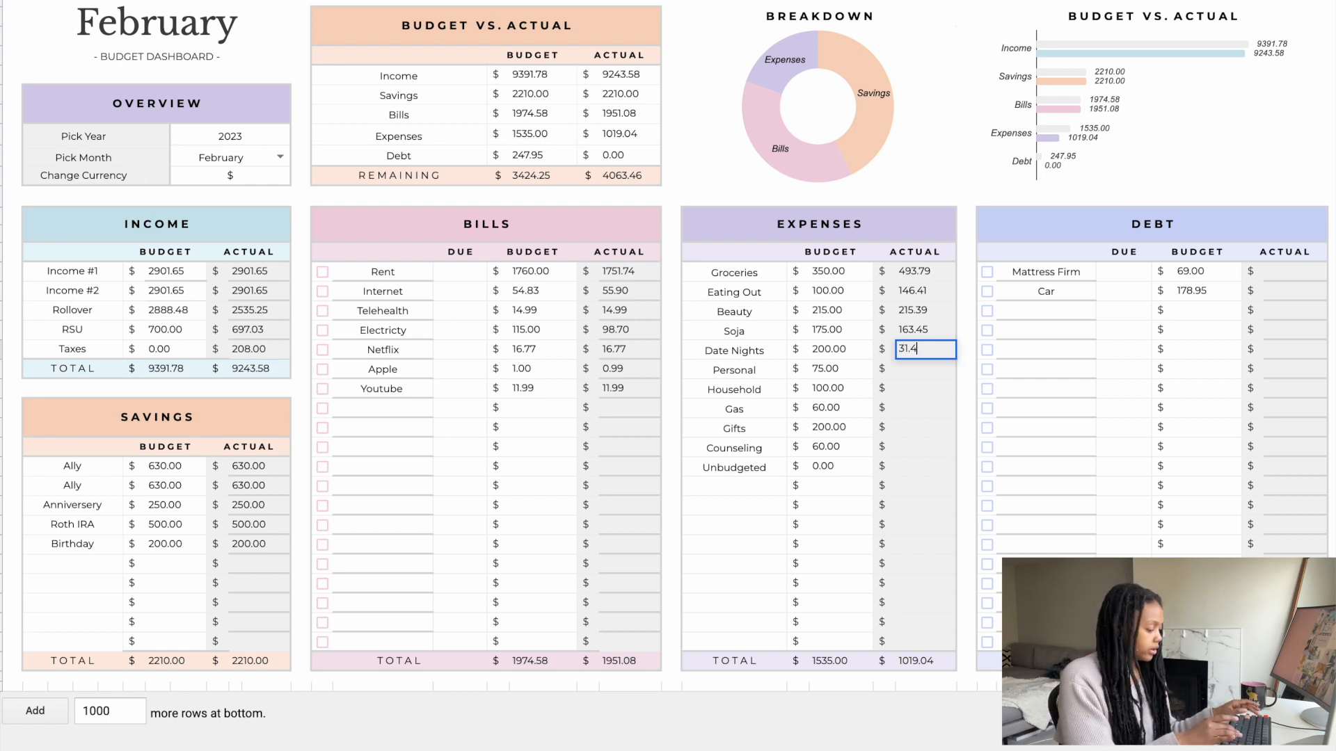
click(915, 369)
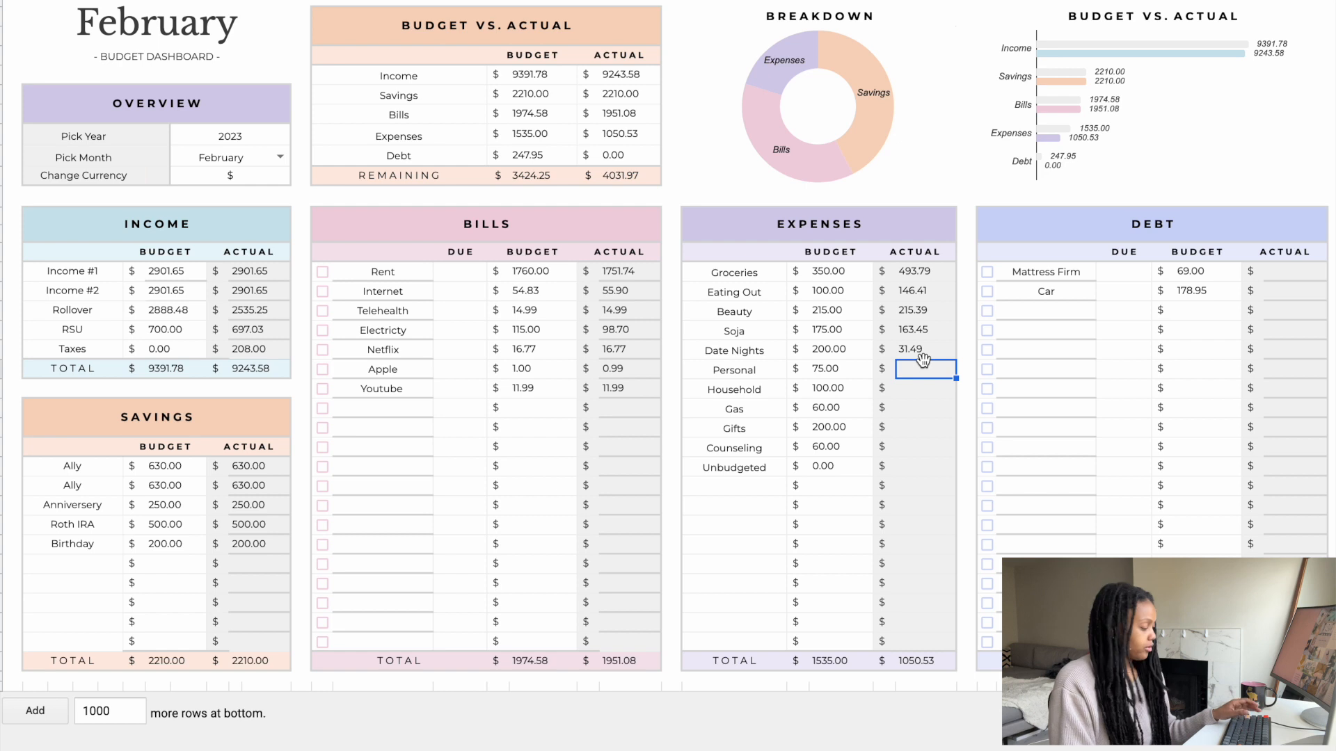
text(741.41)
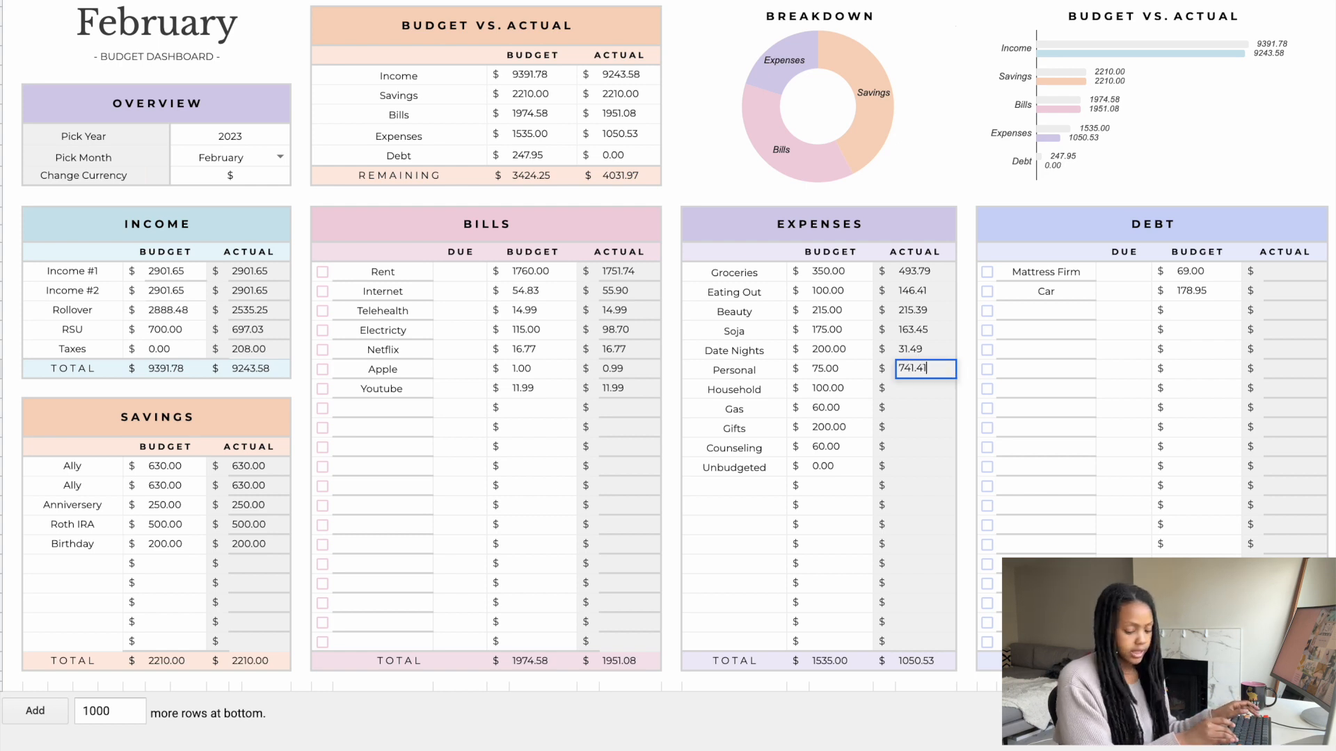
- Enter 74.07 as the actual Household expense, allowing the protected edit and silencing its warning for 5 minutes
click(909, 383)
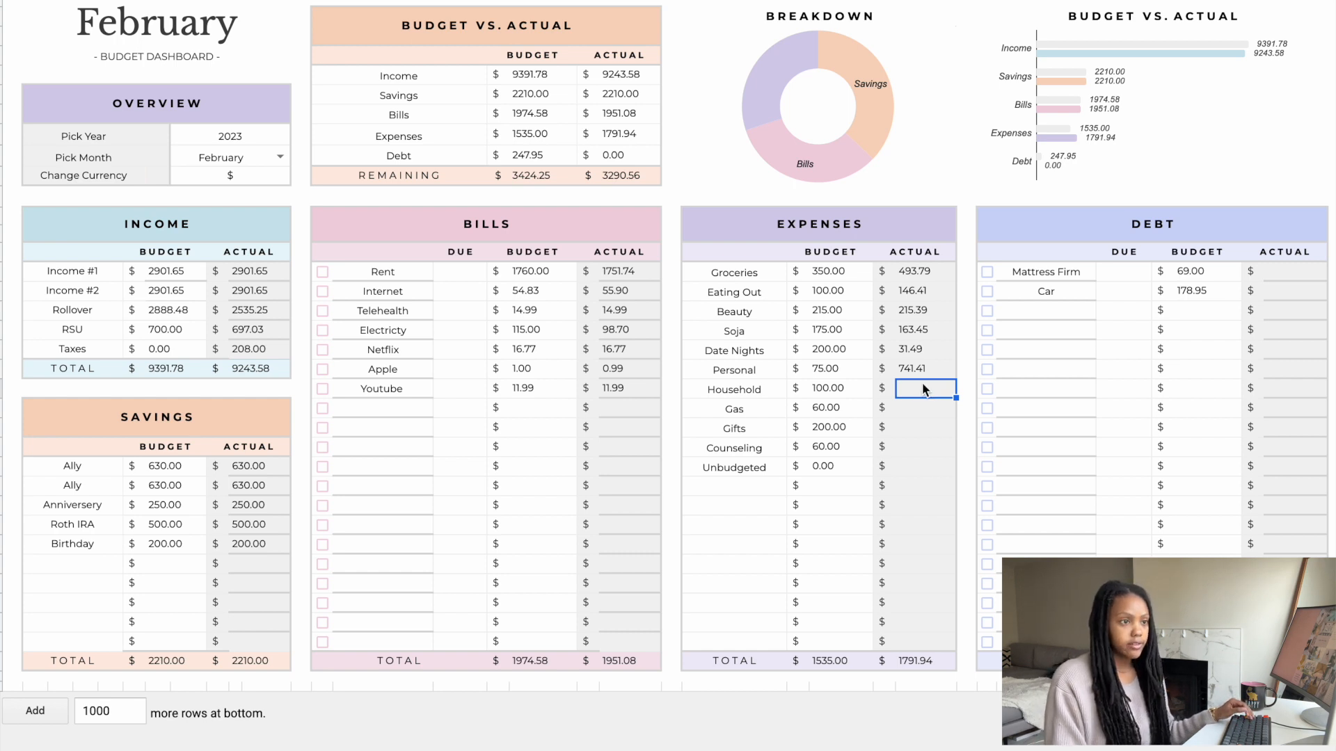
text(74.07)
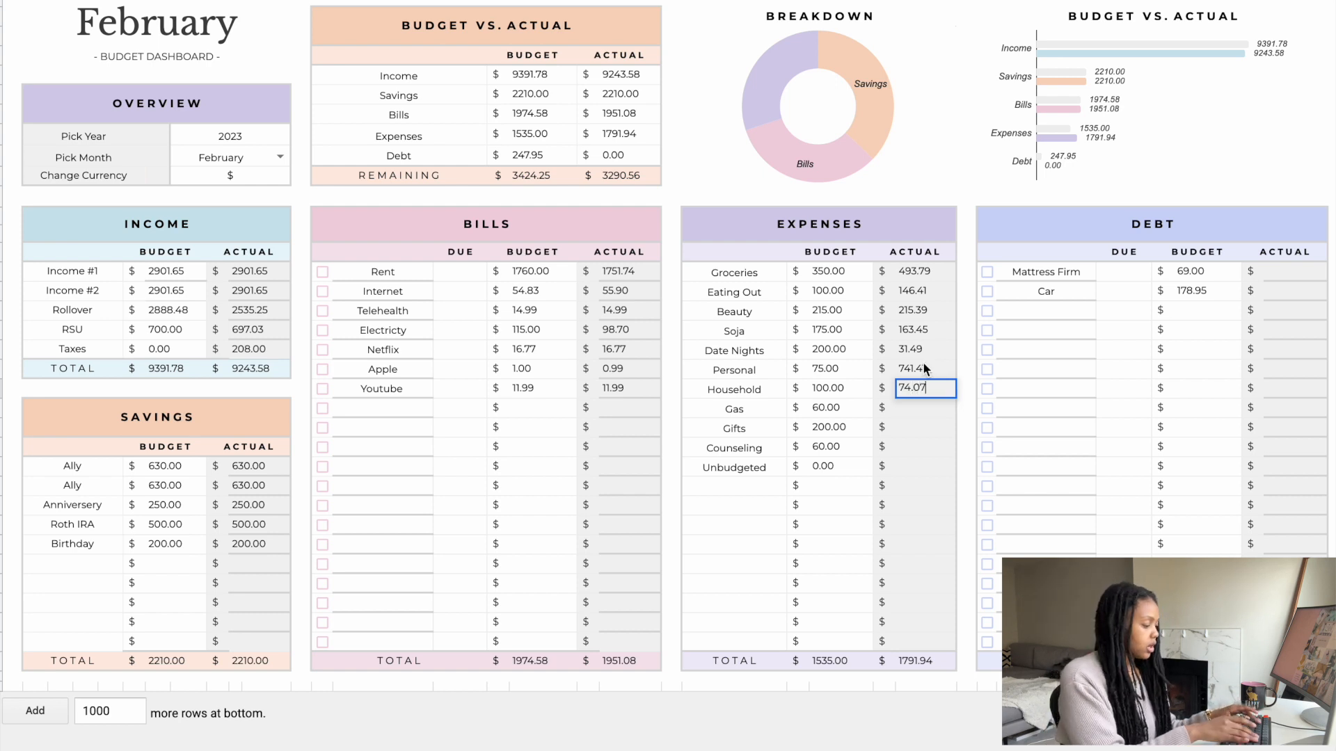
key(Return)
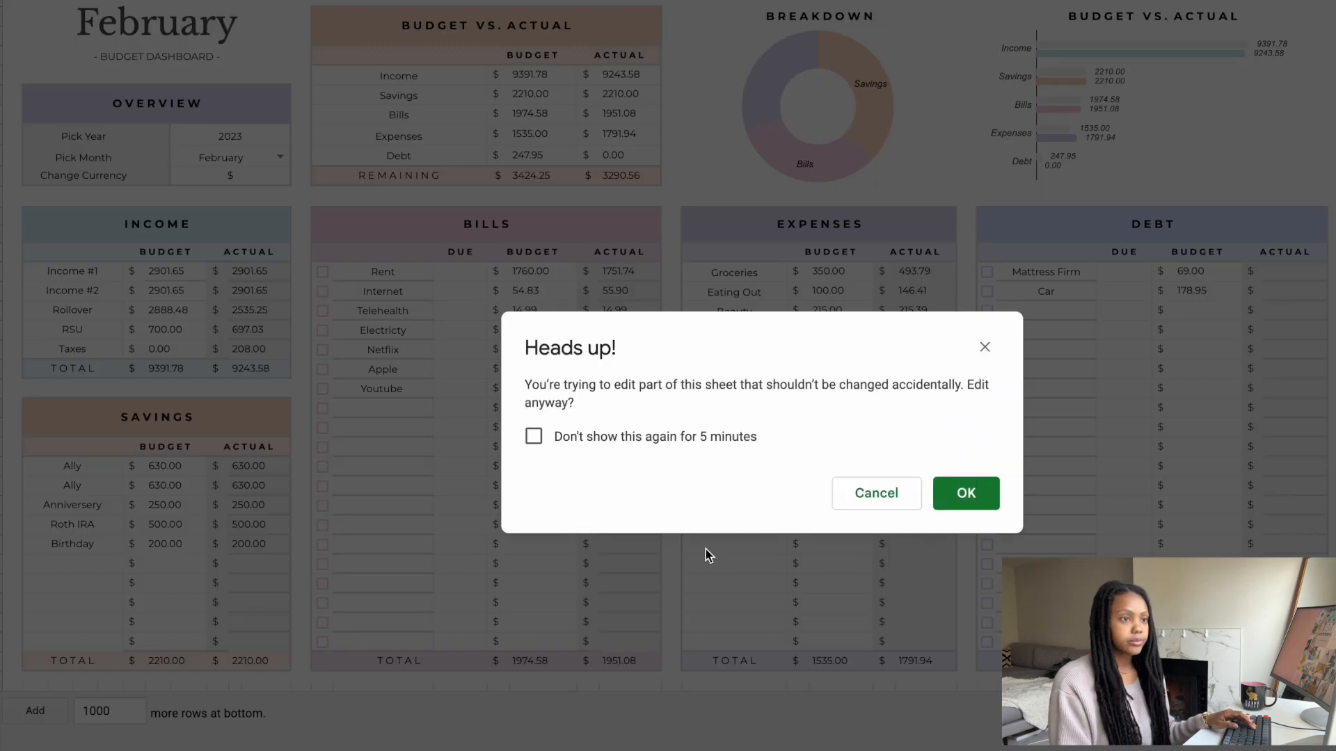
click(610, 440)
click(966, 494)
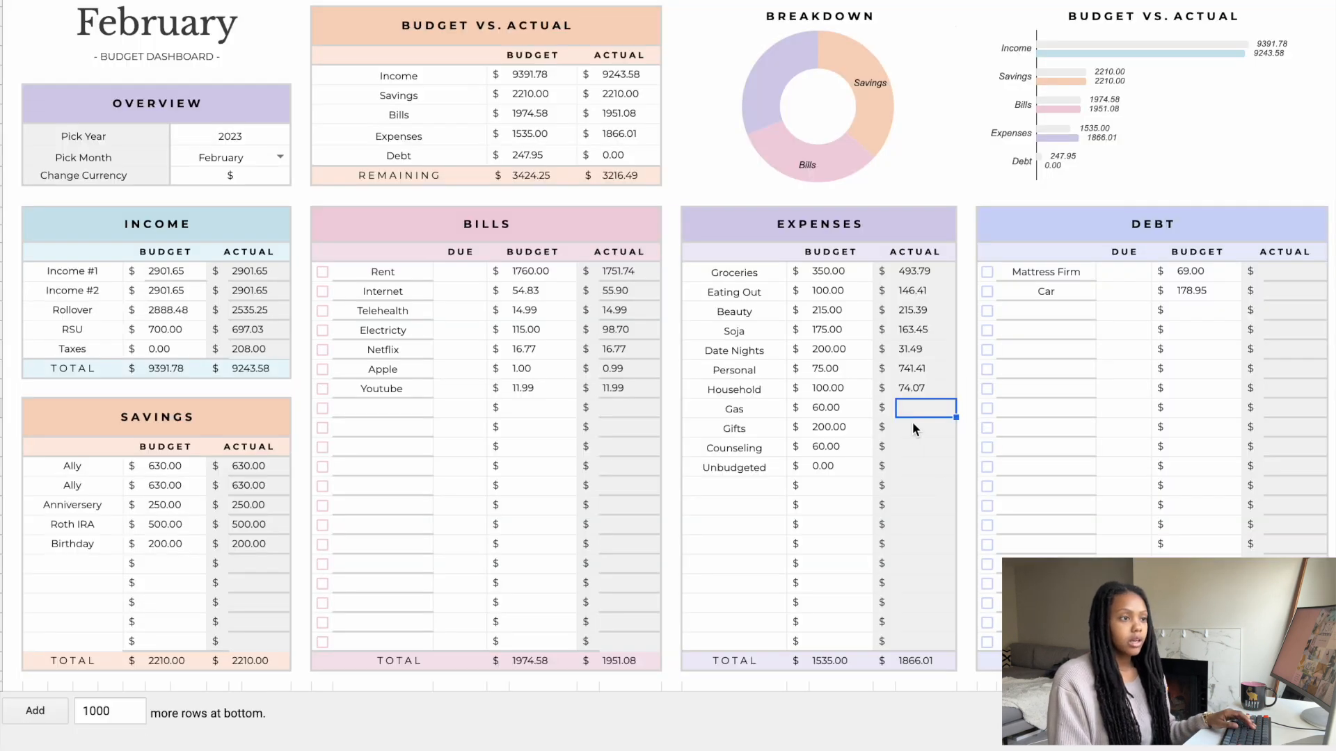
- Fill in the actual expenses of 22 for Gas and 249.97 for Gifts
text(22)
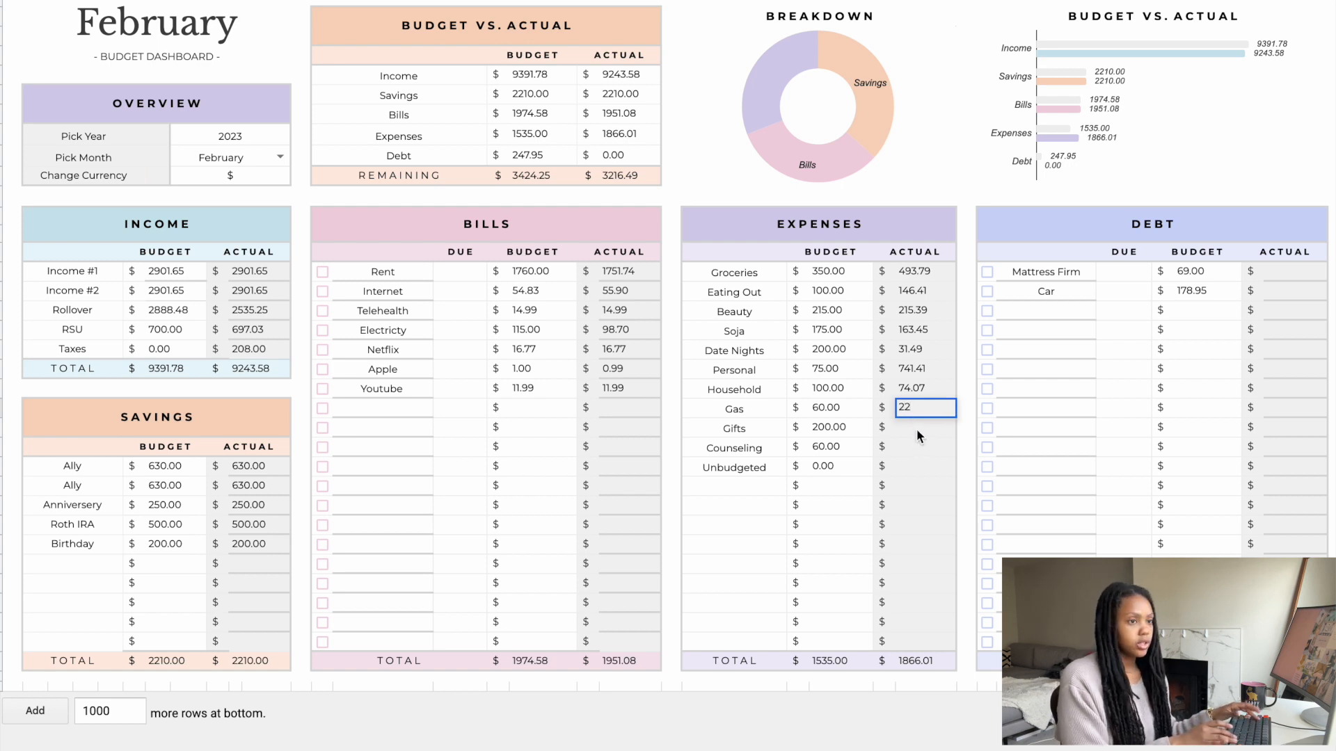
key(Return)
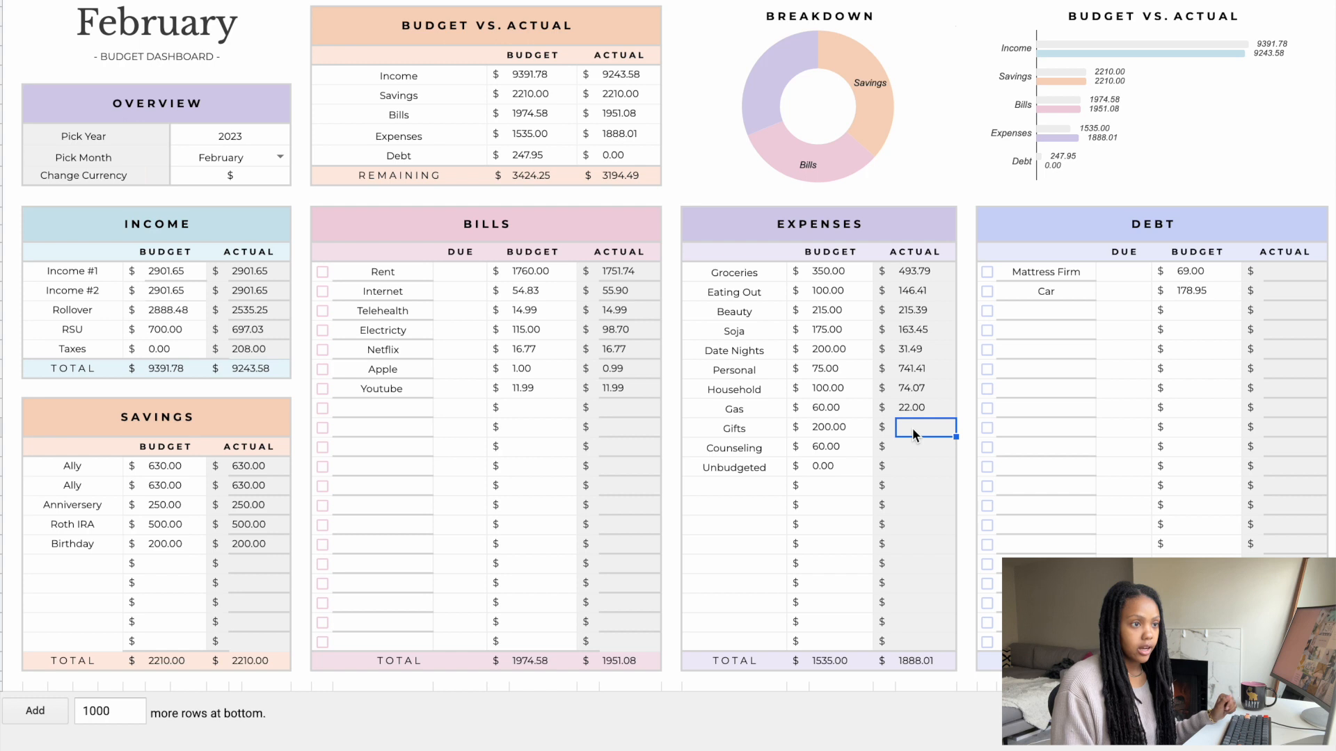
text(2)
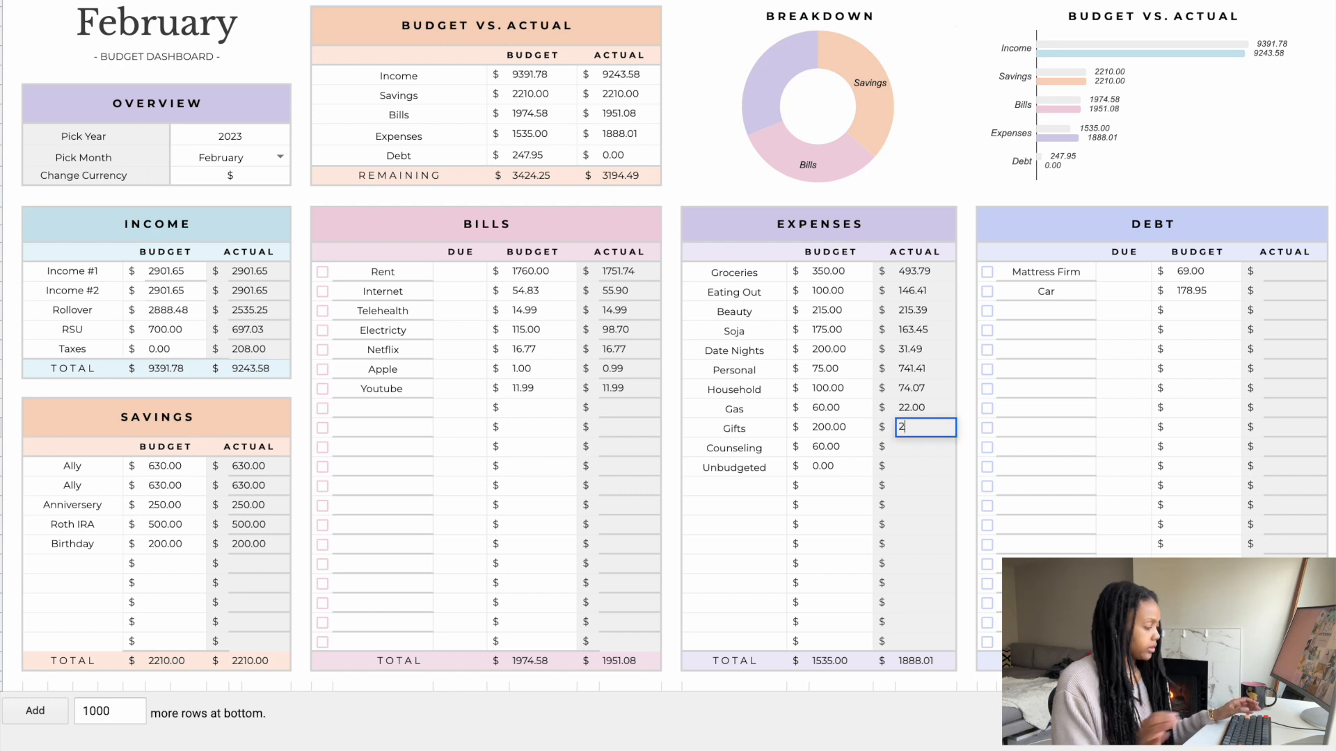
text(49)
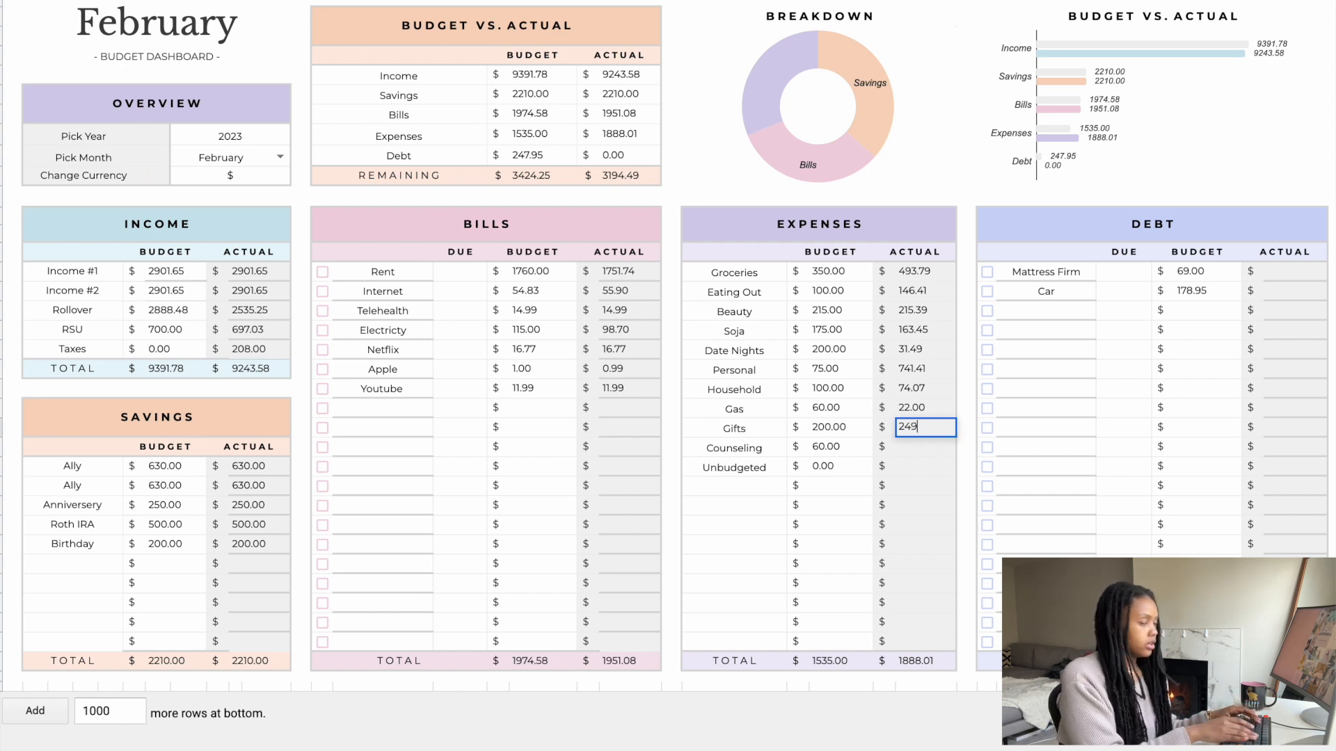
text(.97)
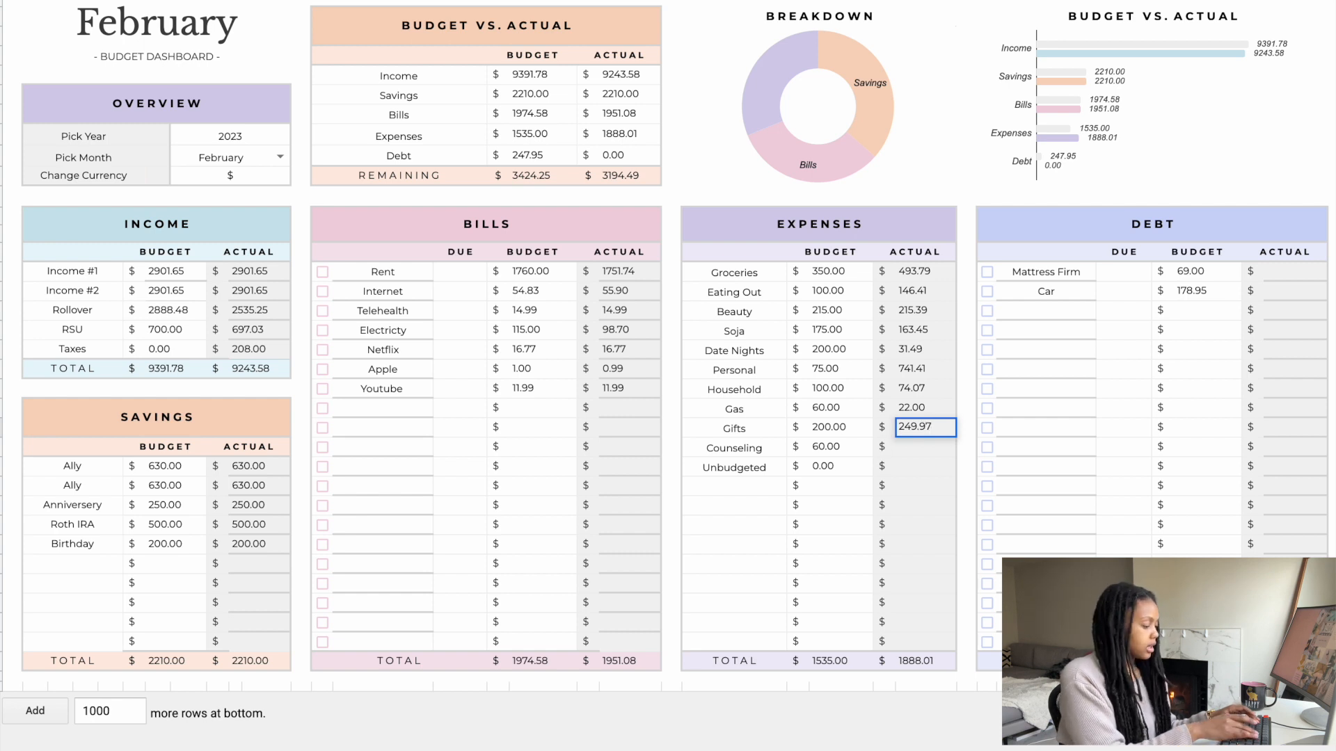
- Fill in the actual expenses of 30 for Counseling and 205.99 for Unbudgeted
click(907, 447)
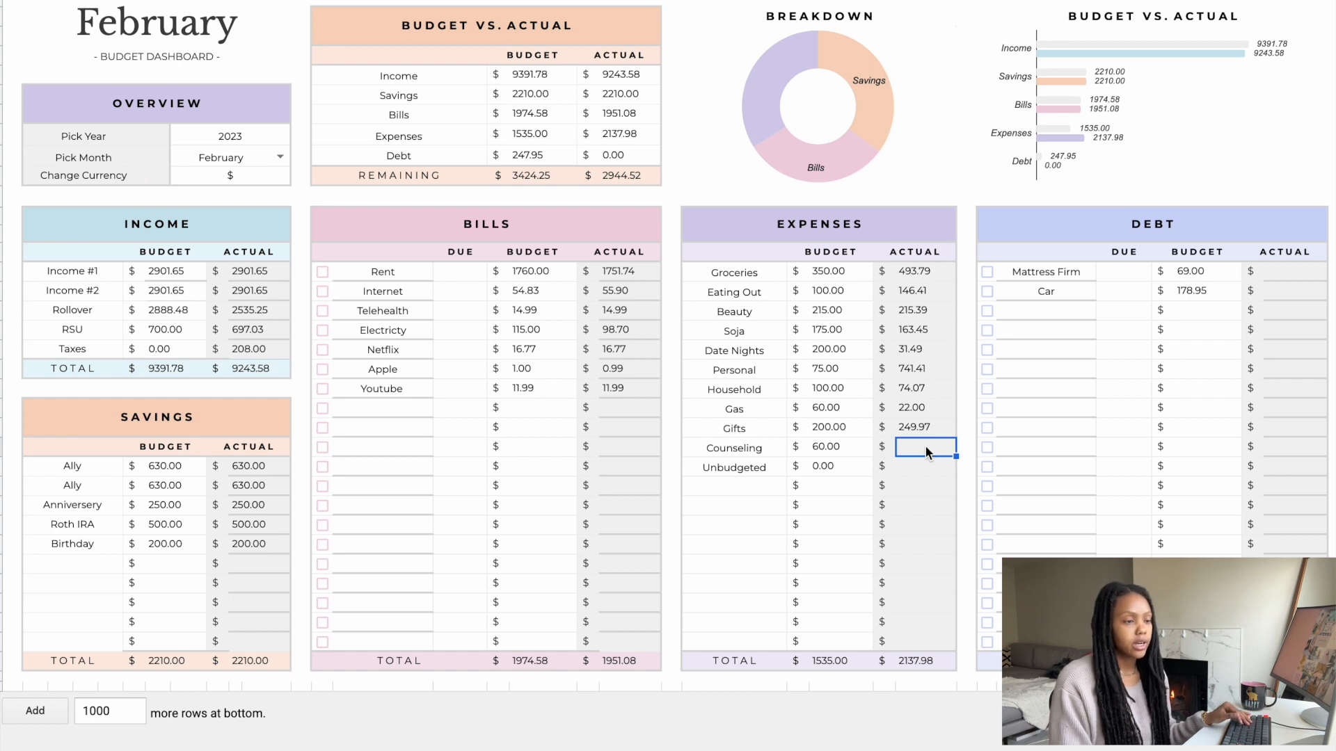
text(30)
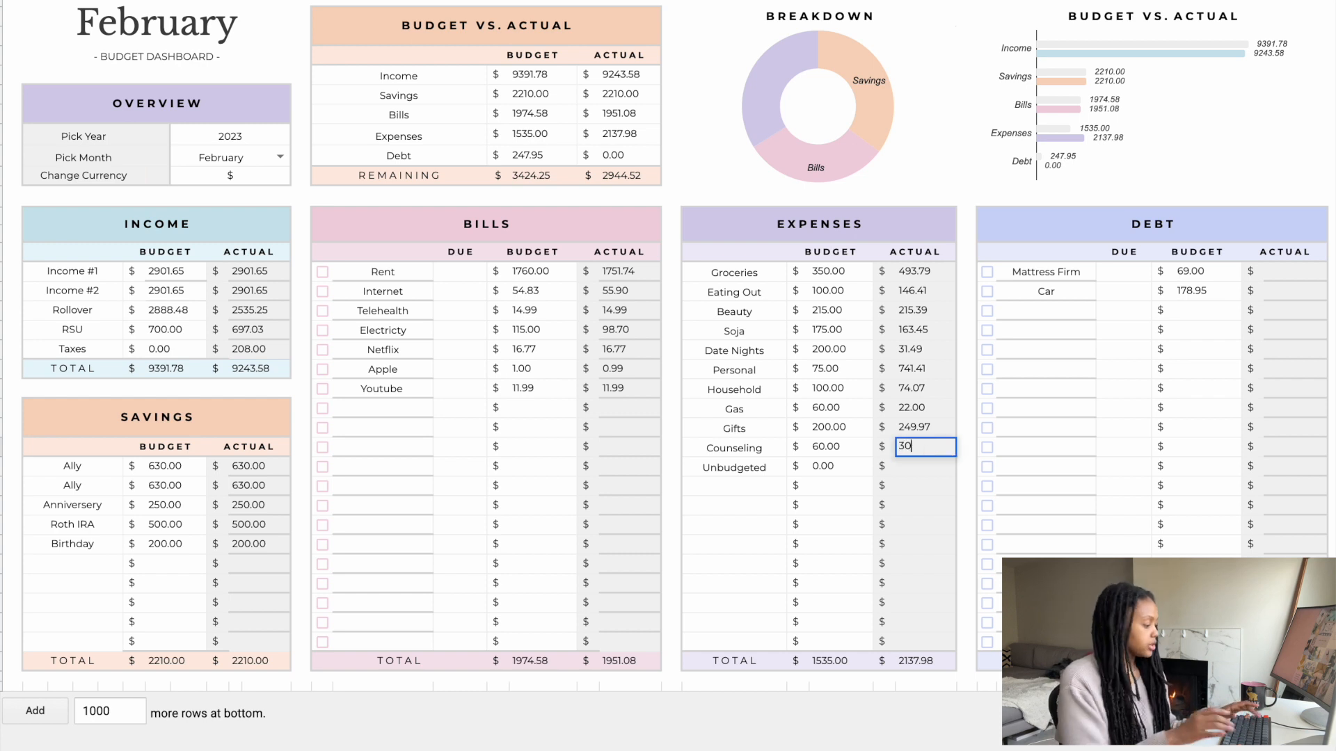
key(Return)
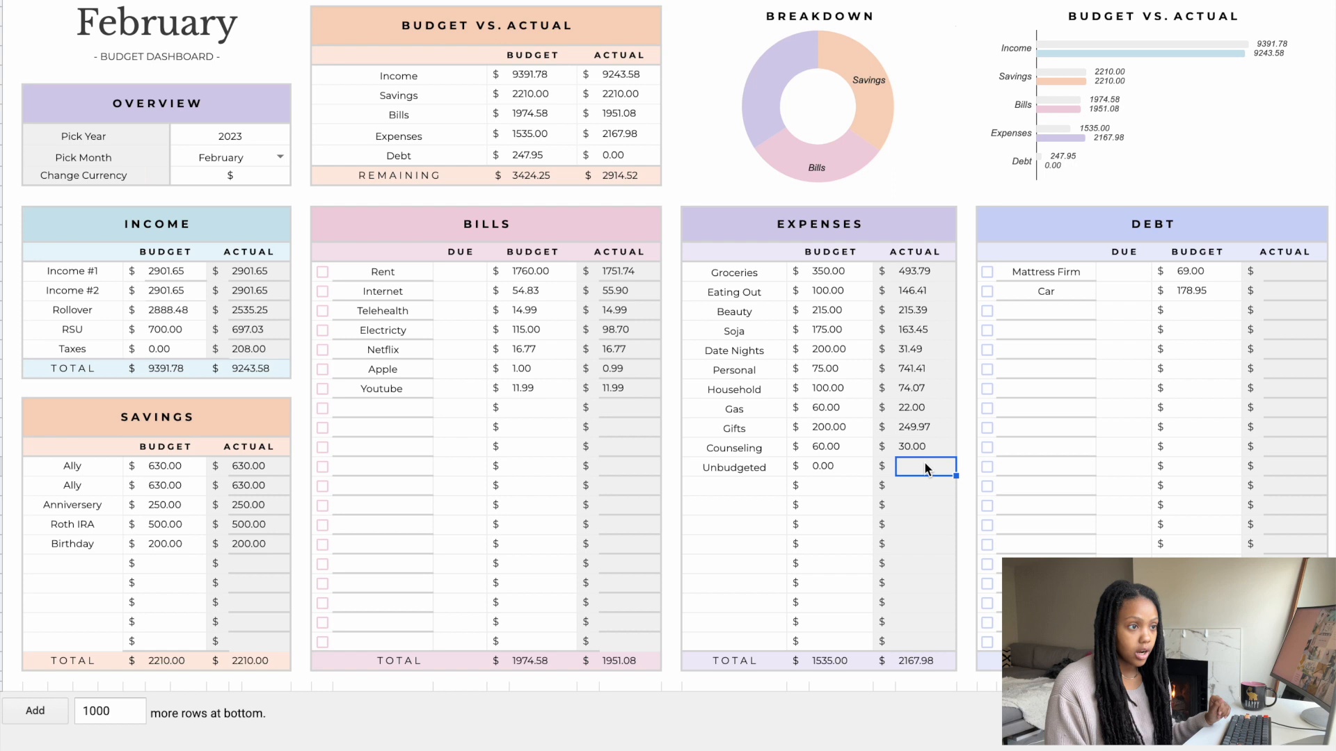
text(05)
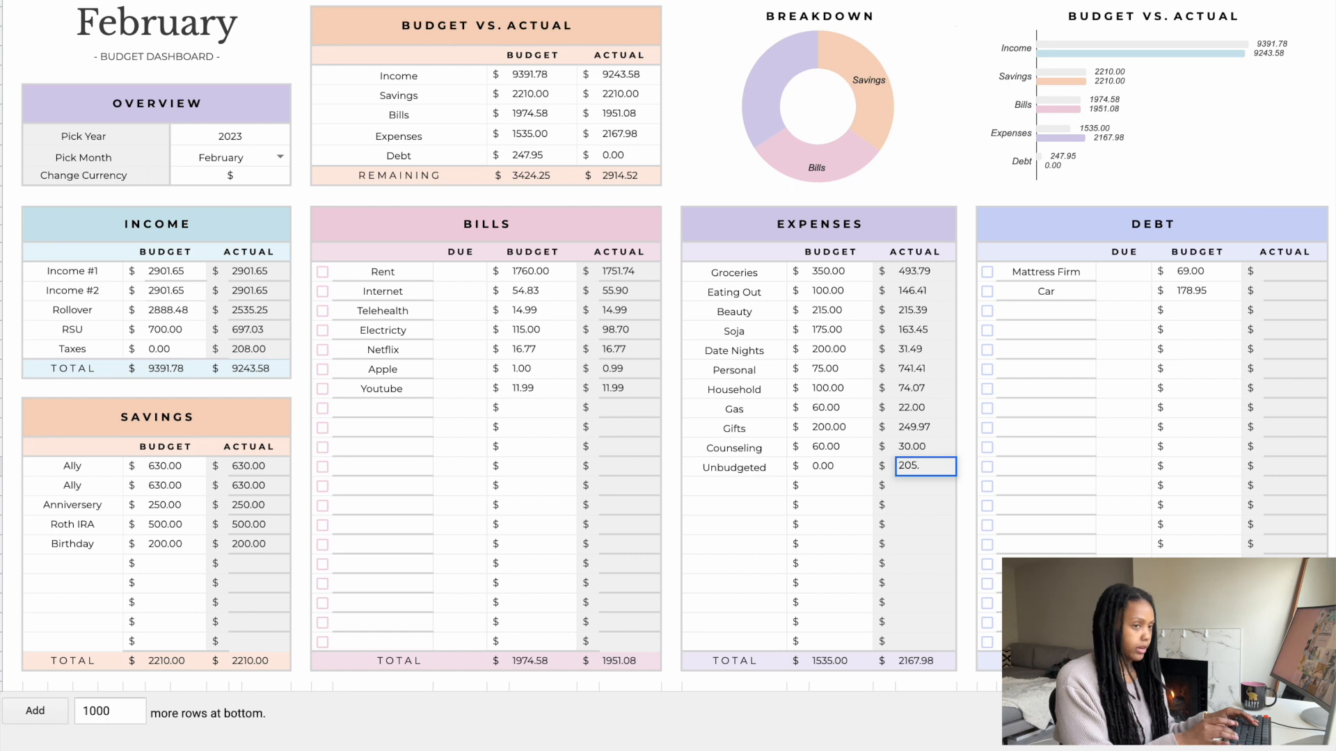
text(.99)
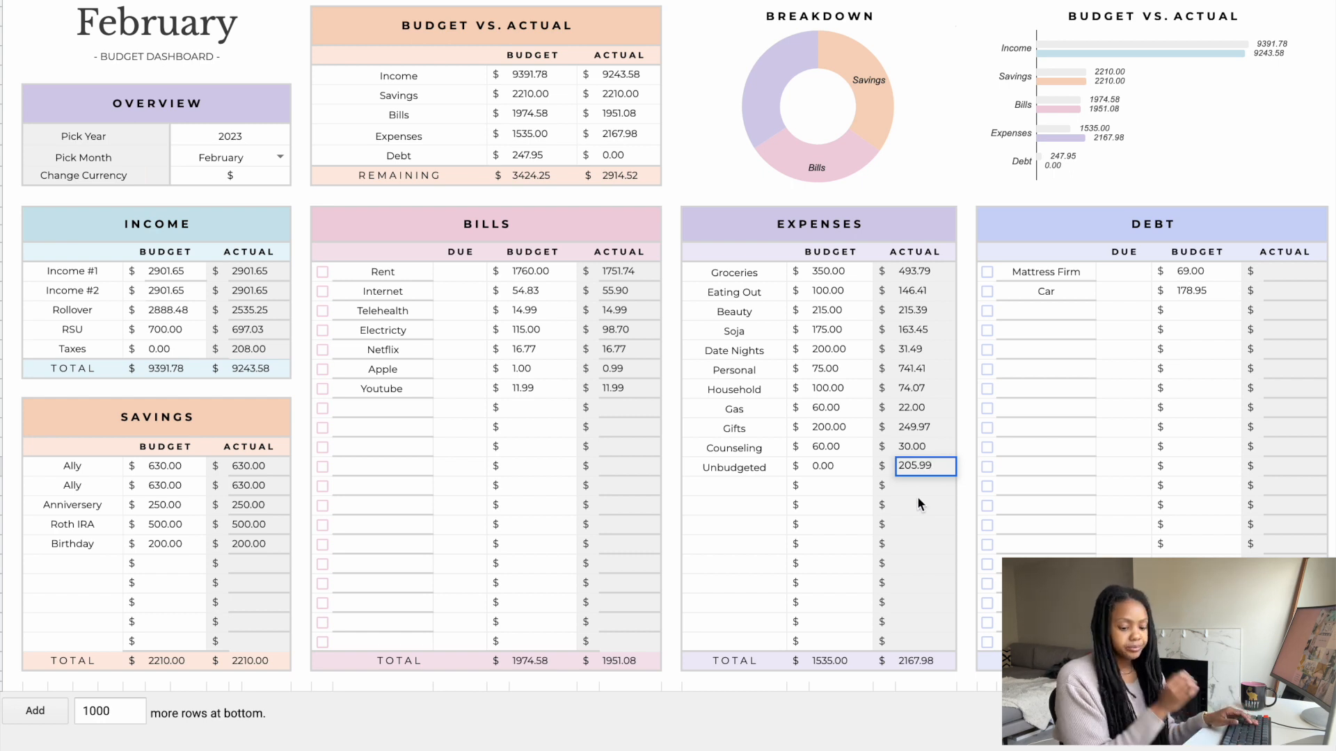
click(842, 491)
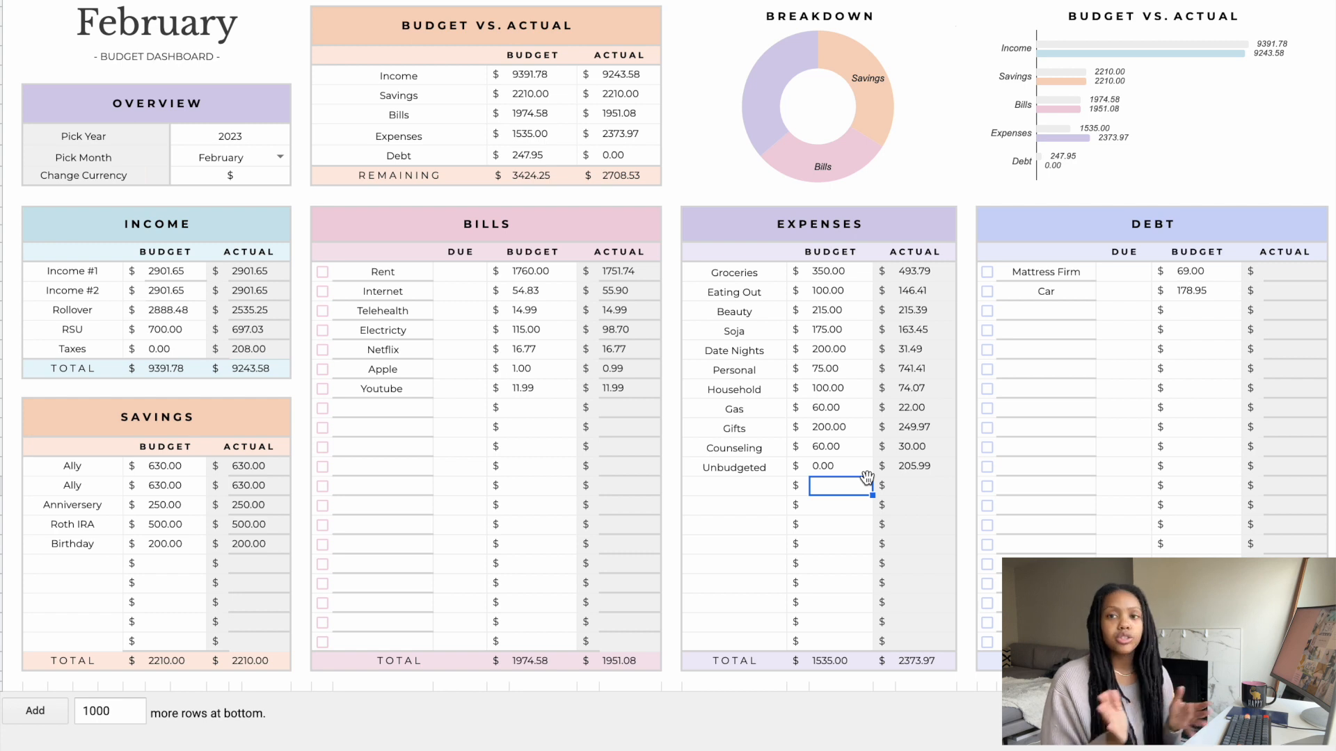
- Enter the actual debt payments of 69 for Mattress Firm and 178.95 for Car
click(1298, 272)
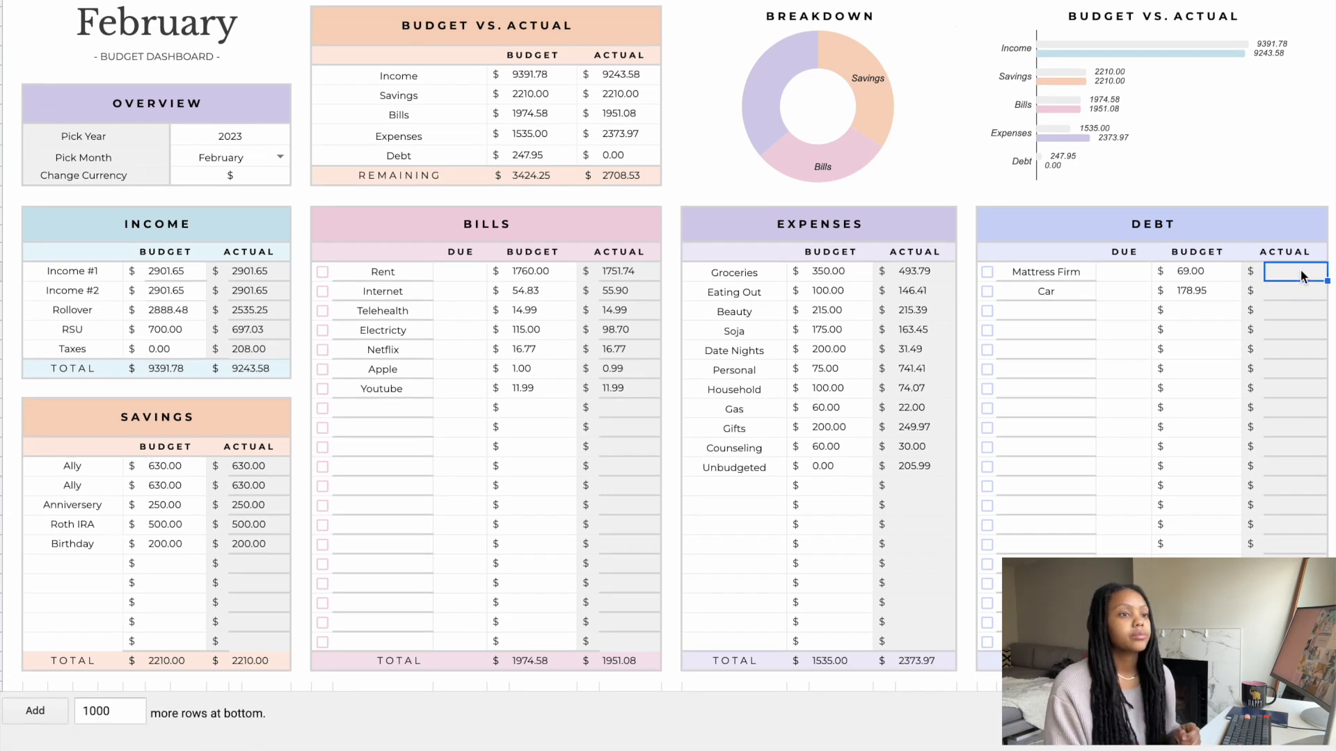
text(60)
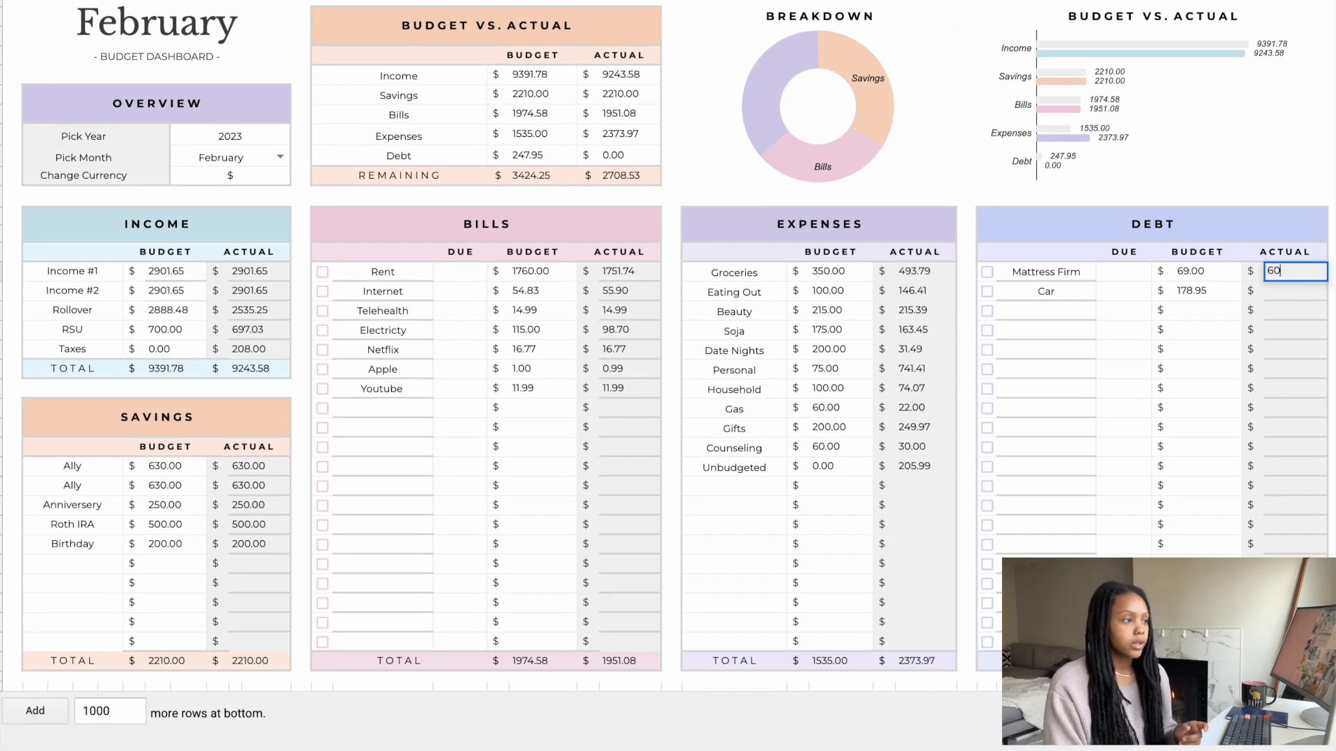
key(BackSpace)
text(9)
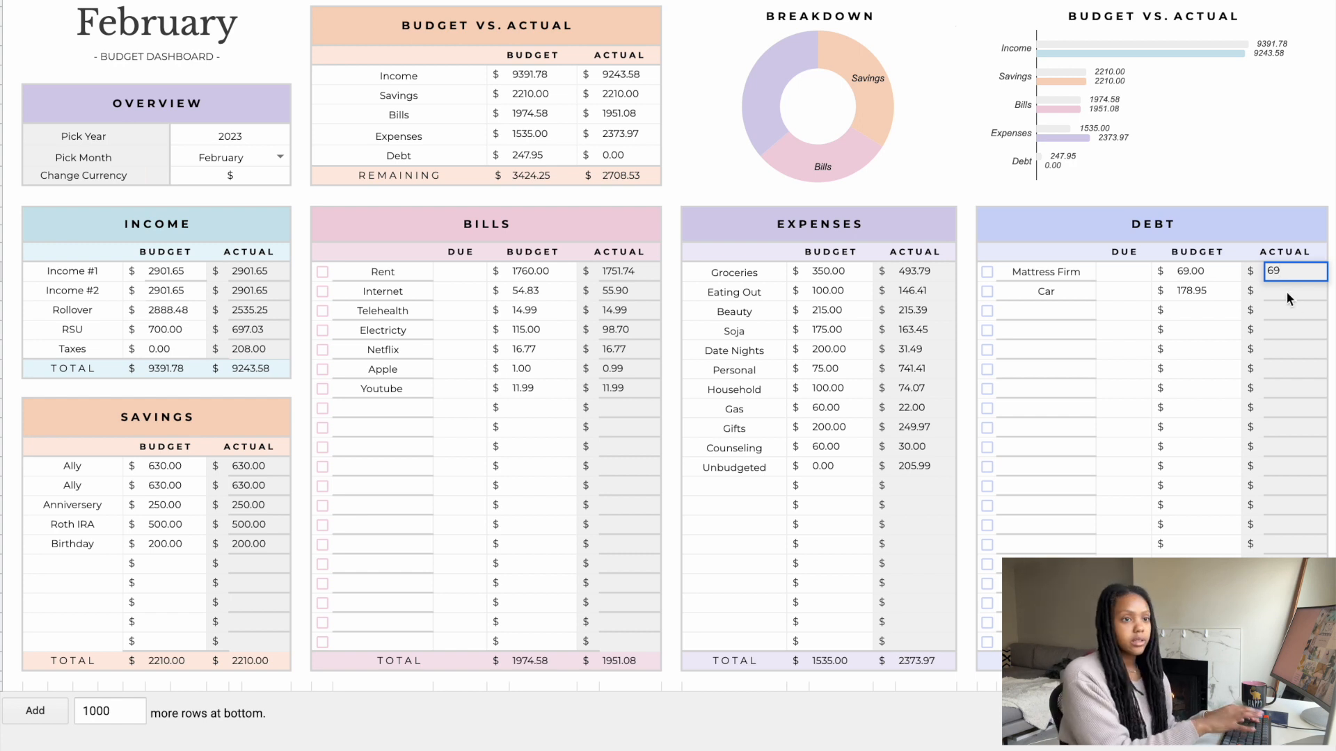
key(Return)
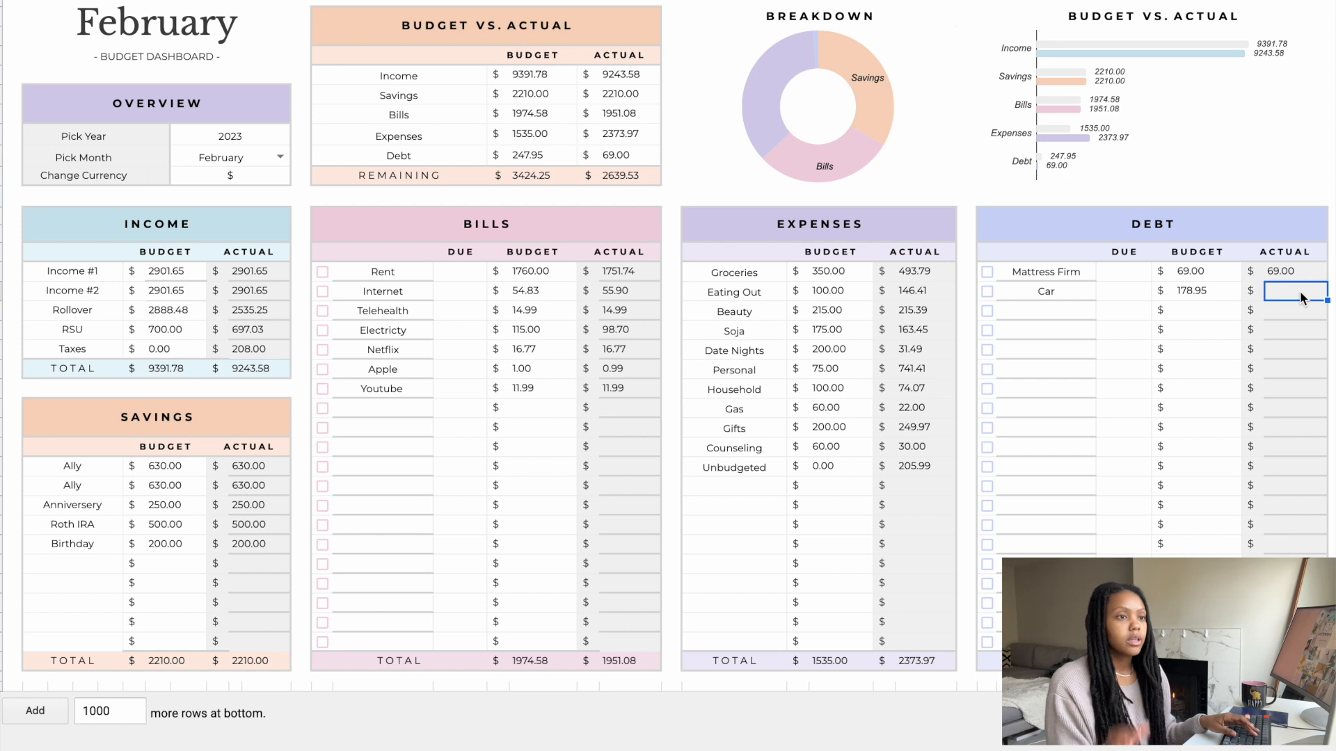
text(178)
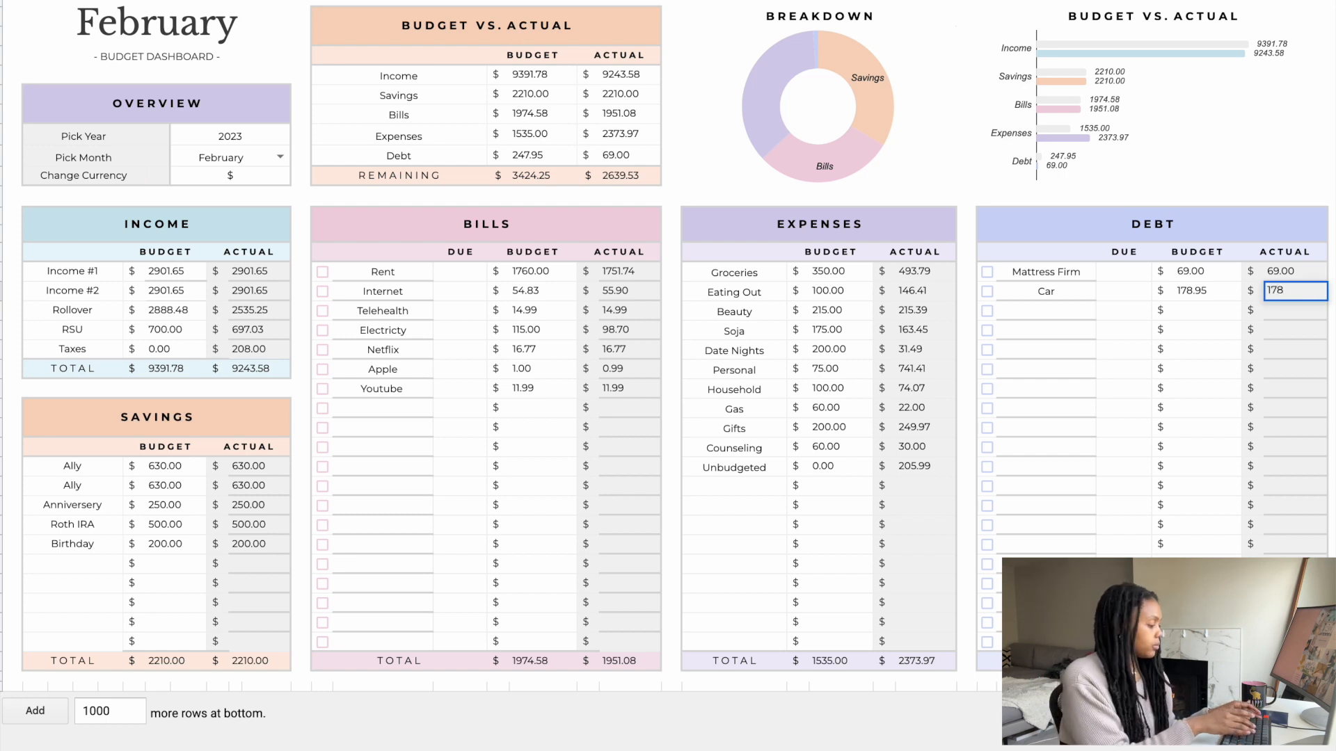
text(.95)
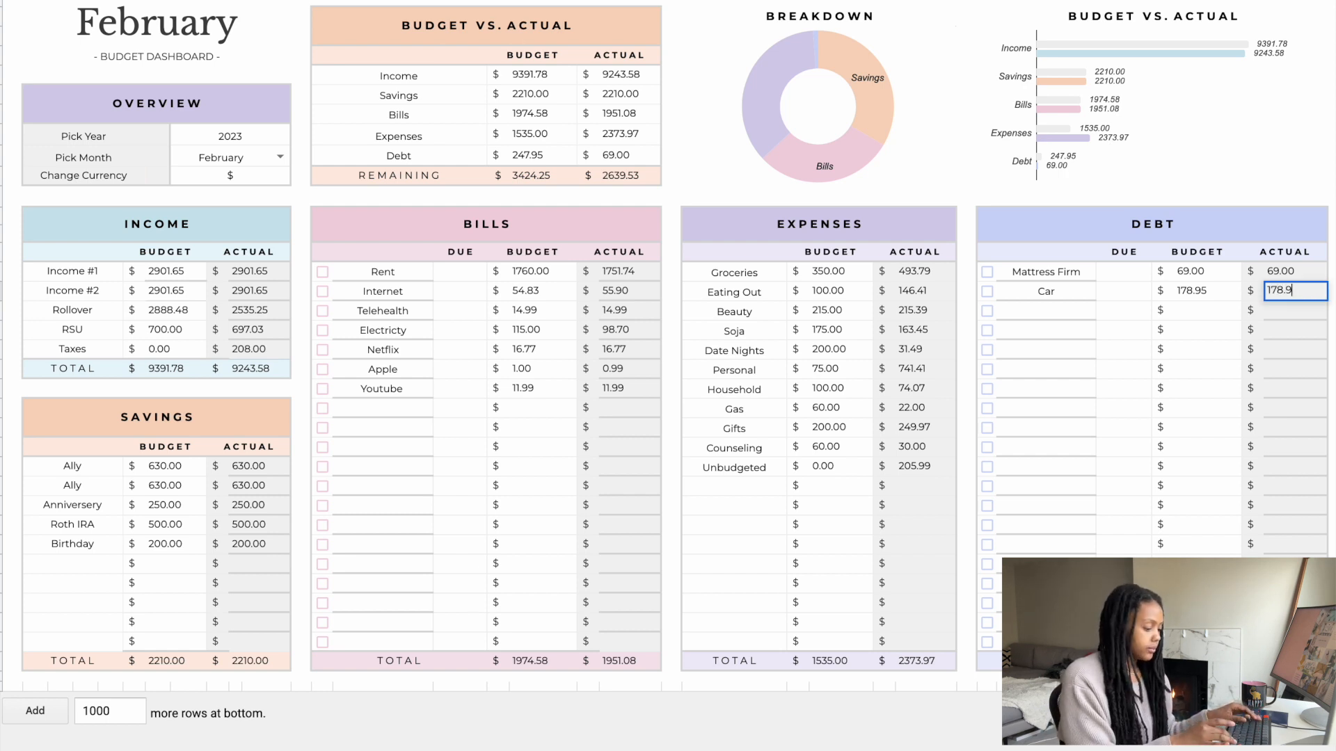
key(Return)
key(Return)
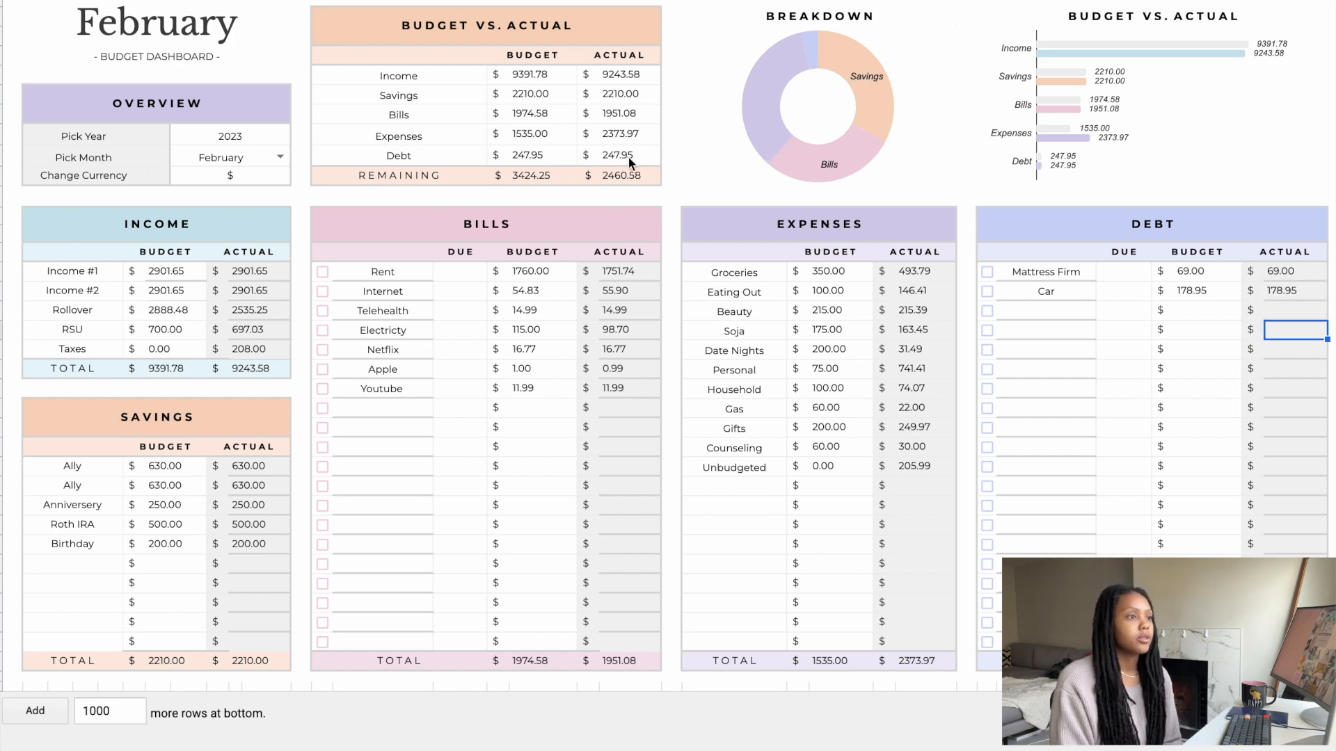
click(624, 175)
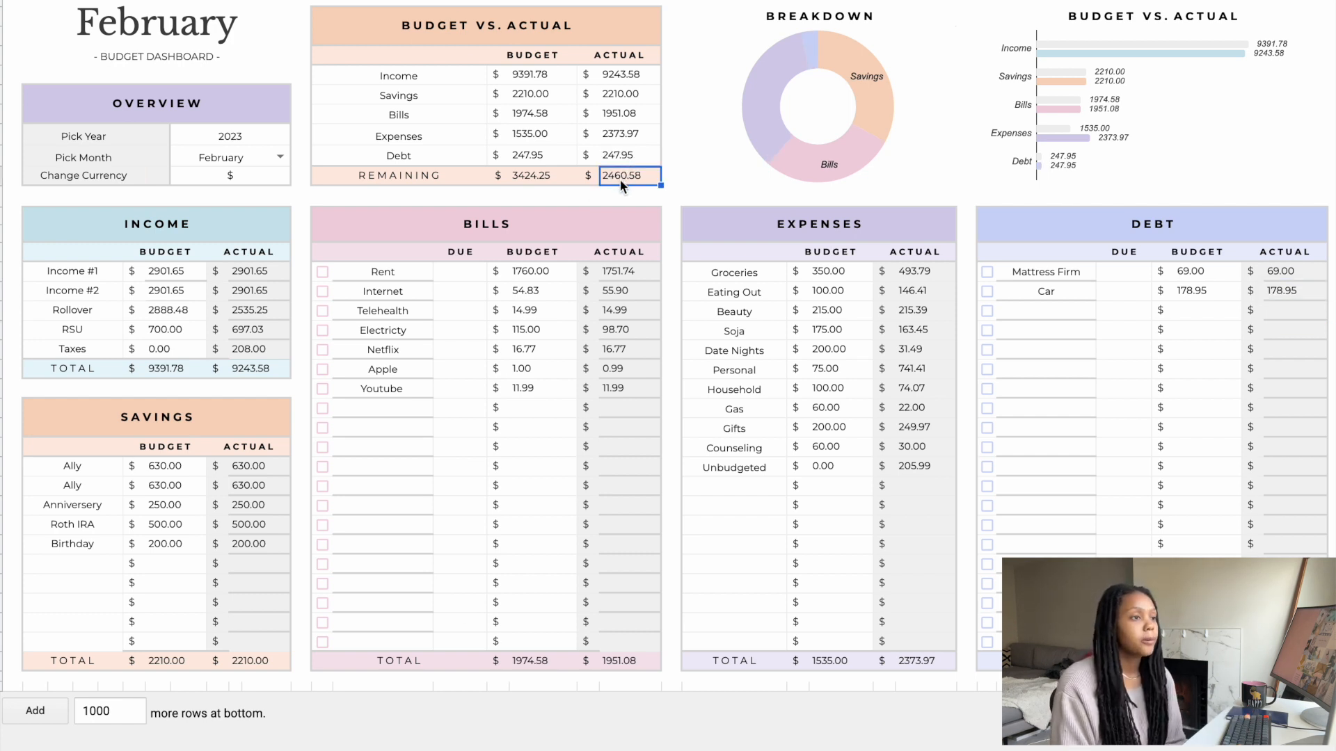